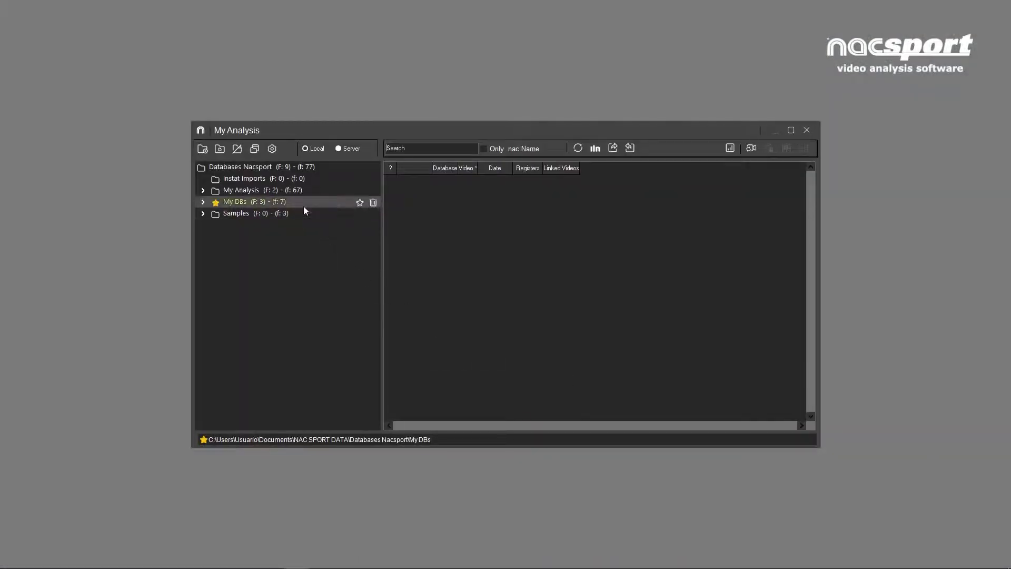
- List the seven Season 2021-22 databases, briefly filtering them to the W4 matches with 'w4'
click(303, 206)
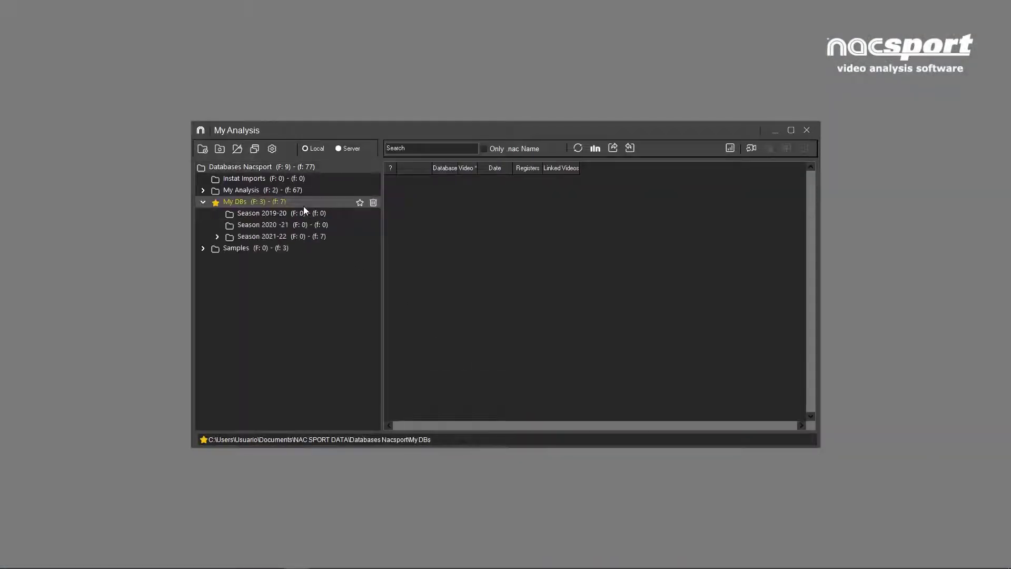
click(297, 236)
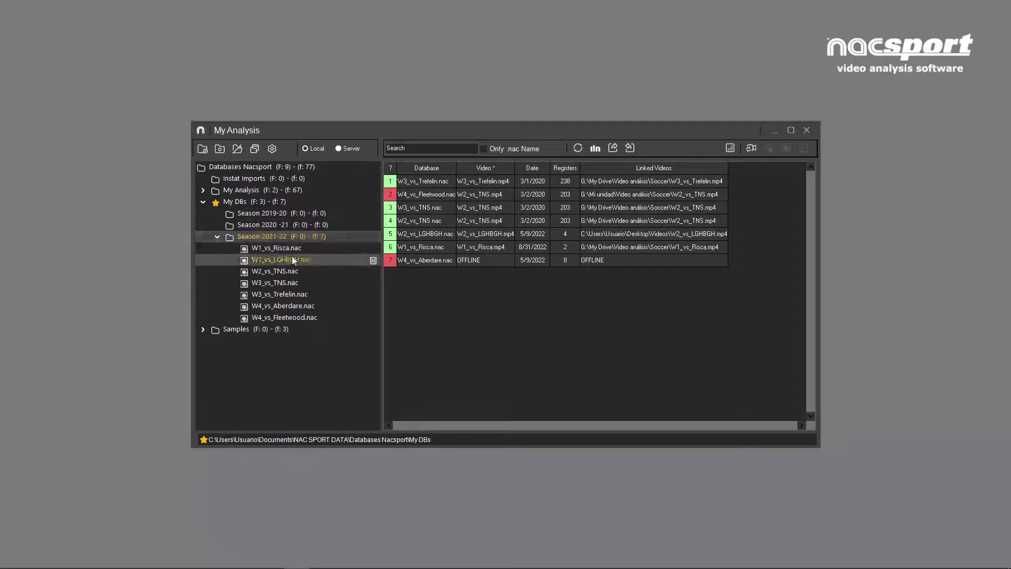
click(426, 147)
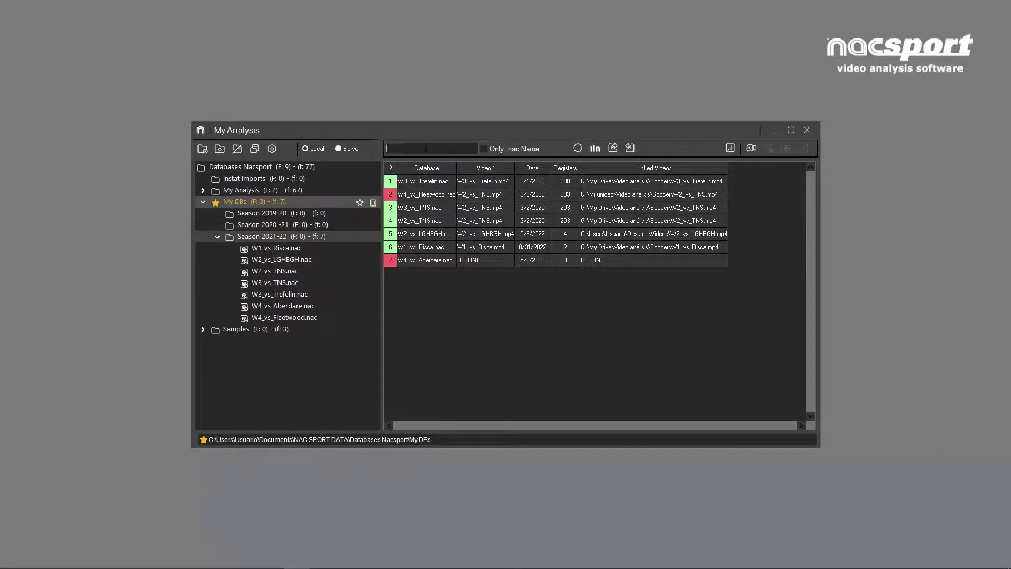
text(w4)
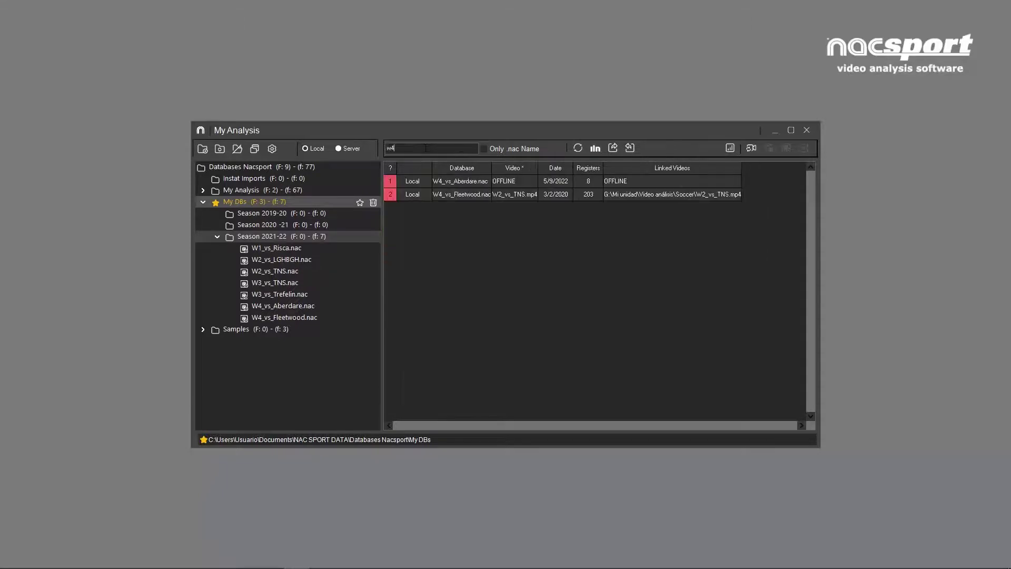
click(475, 178)
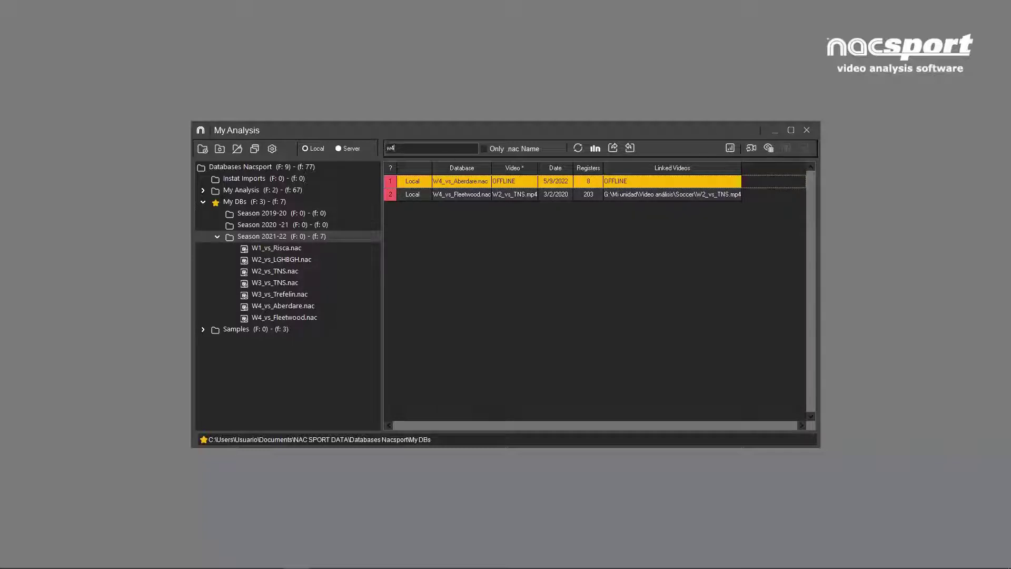
key(BackSpace)
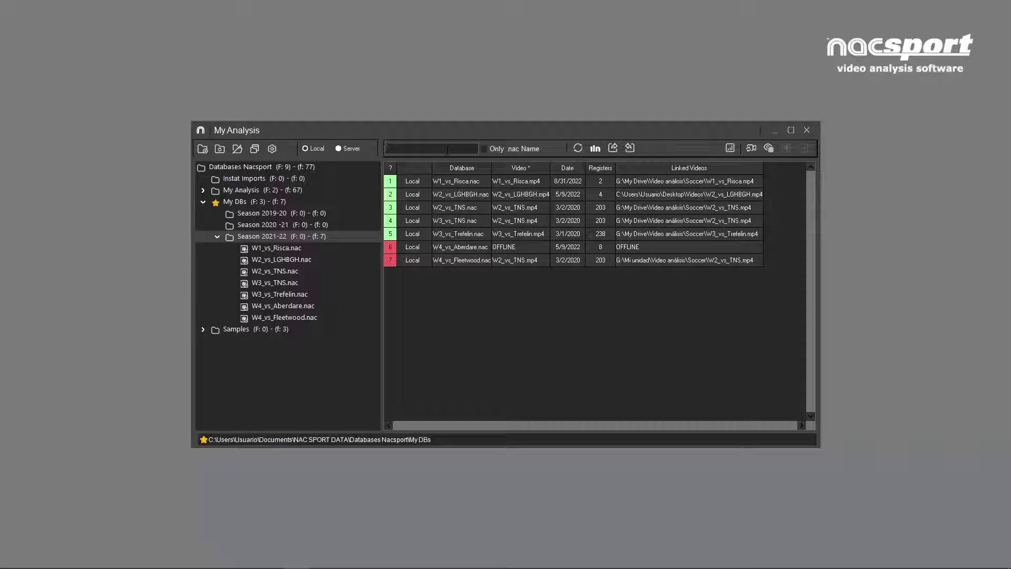
- Open the Databases Nacsport folder on disk and browse into My DBs to see its Season folders
click(257, 149)
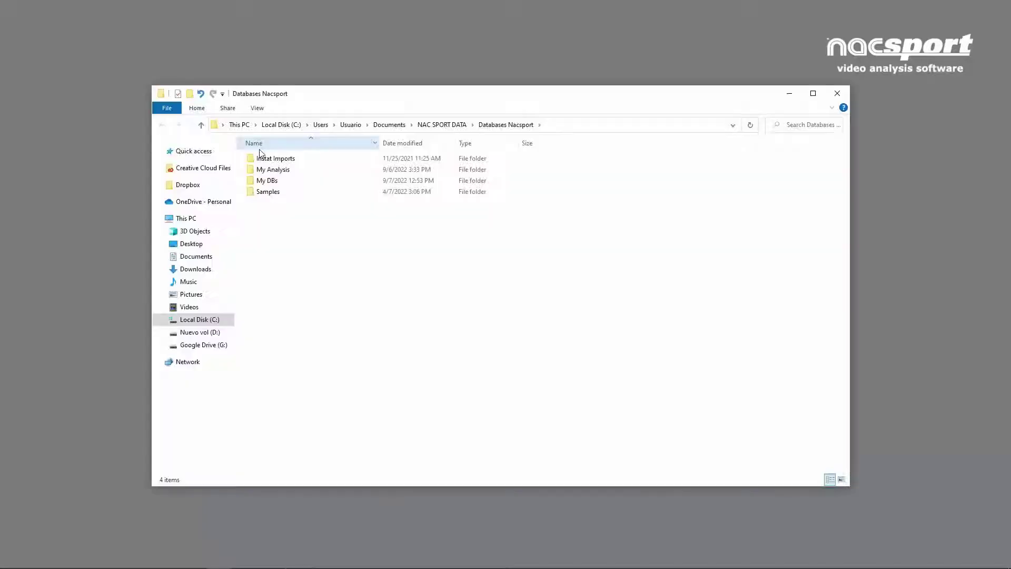
double_click(277, 184)
click(277, 185)
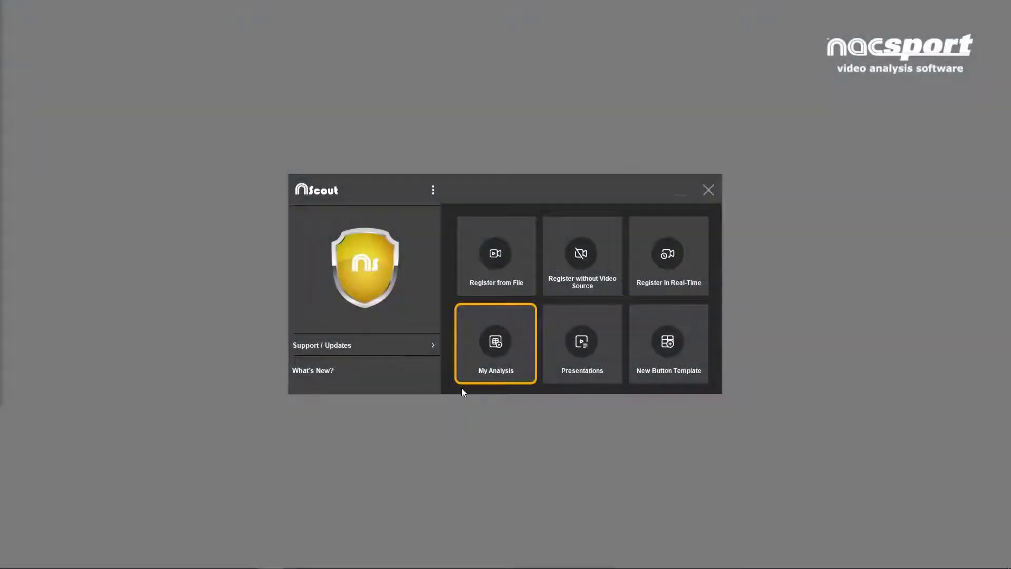
- Open the My Analysis library from its start-screen tile and from the ⋮ menu's File options
click(486, 359)
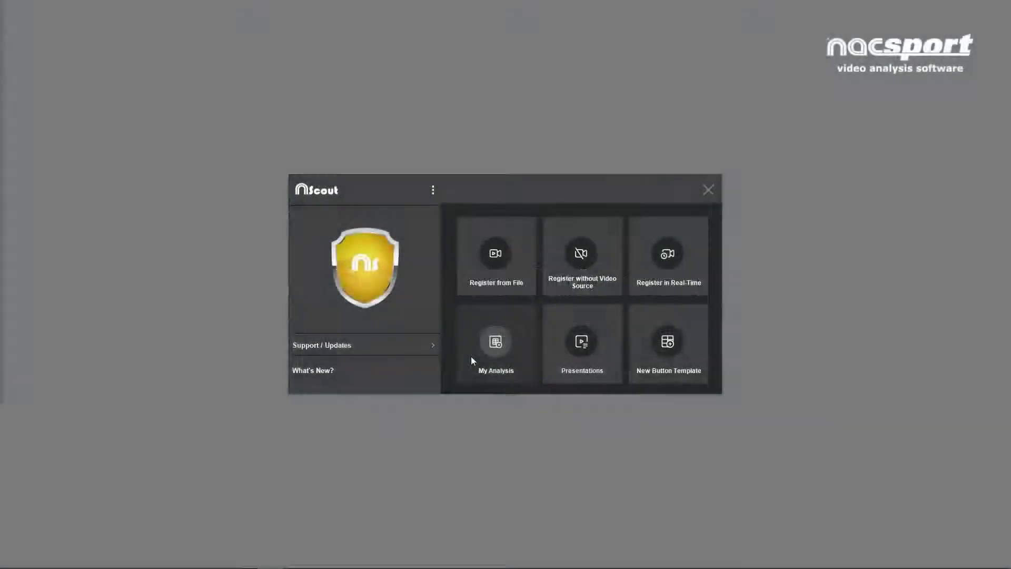
click(432, 190)
mouse_move(439, 253)
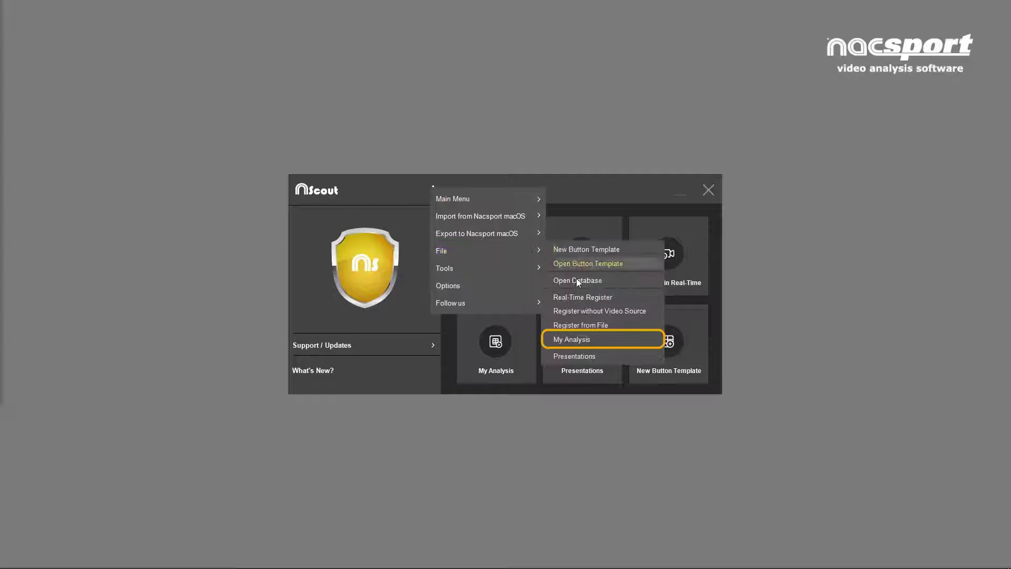
click(576, 343)
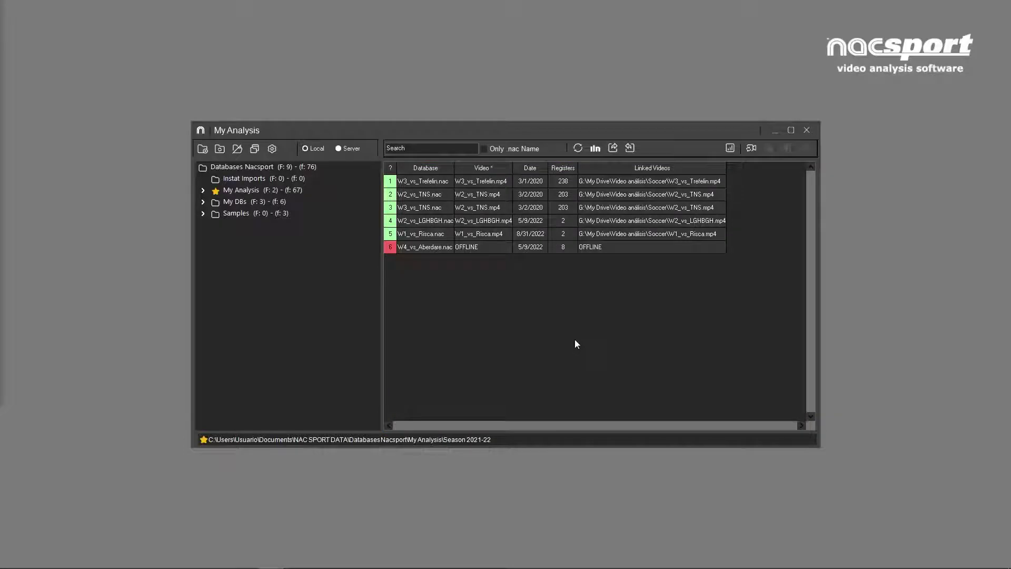
double_click(463, 208)
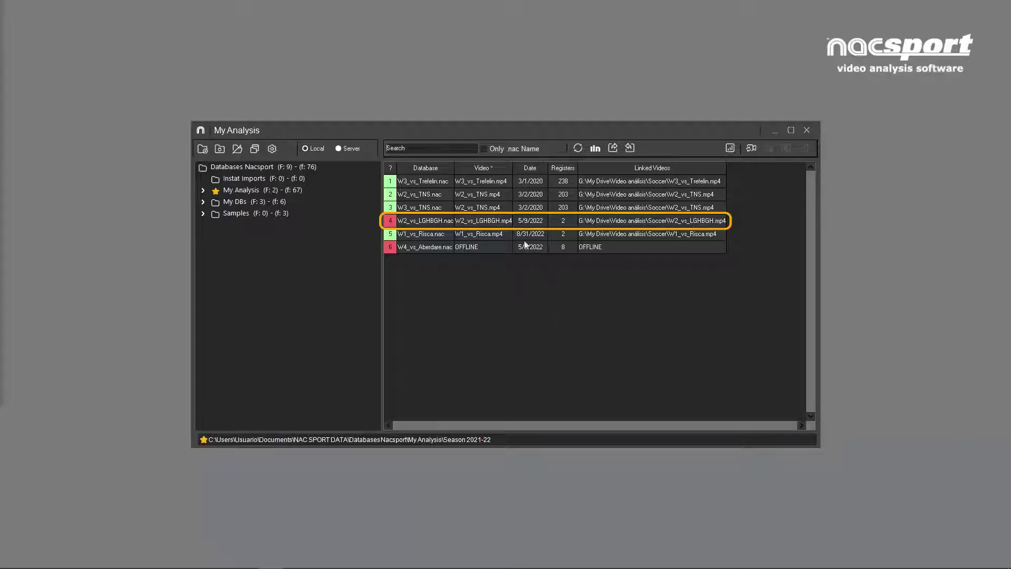
click(514, 220)
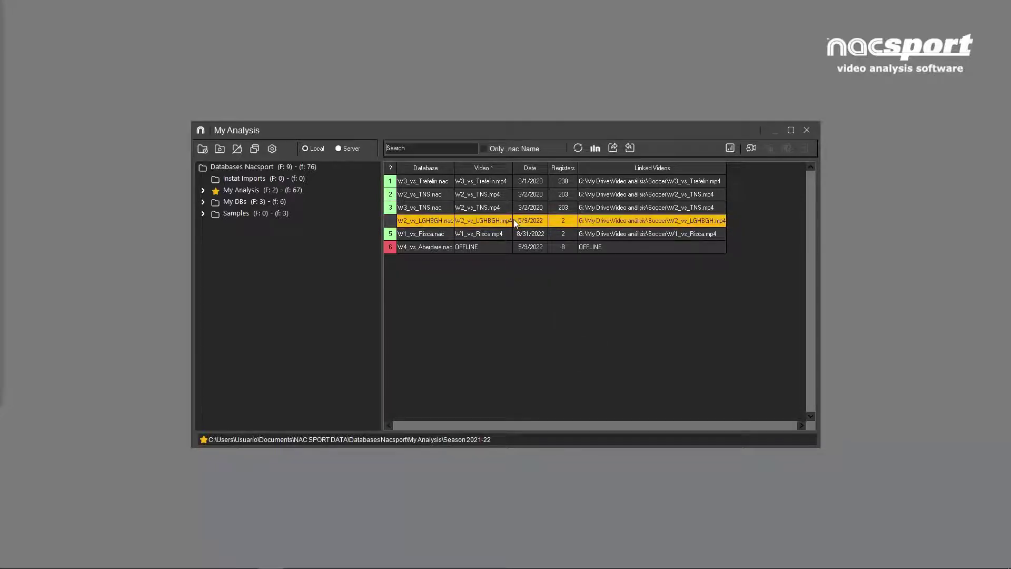
double_click(514, 220)
- Auto-link W2_vs_LGHBGH's video to its copy in the Desktop Videos folder, then open W3_vs_TNS
right_click(513, 219)
click(525, 222)
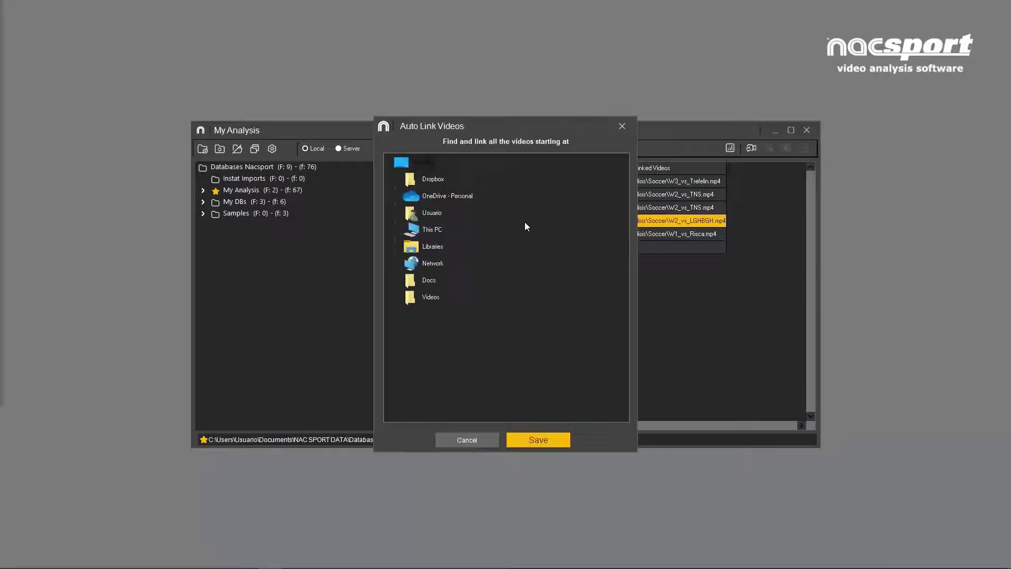
click(427, 297)
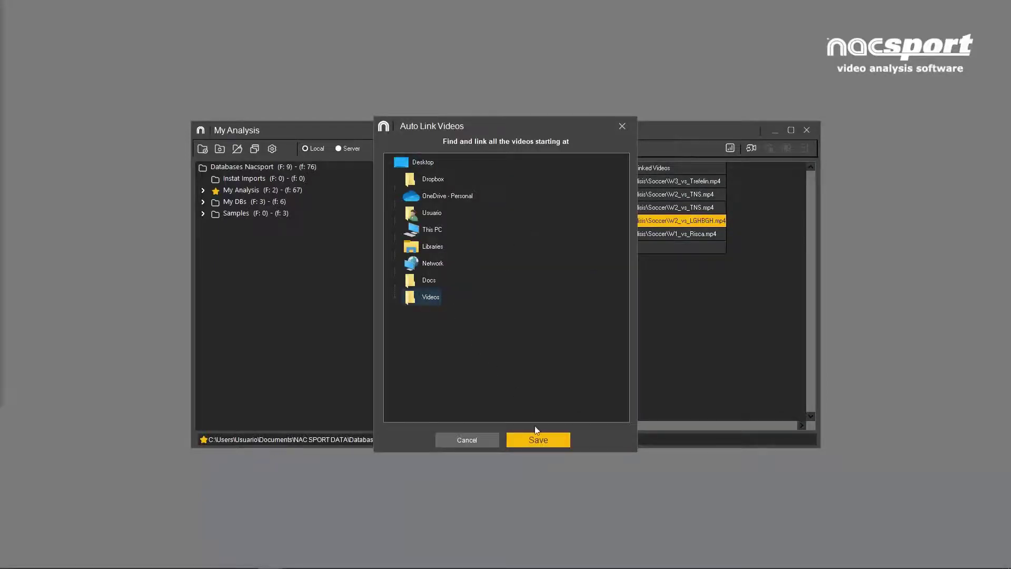
click(539, 439)
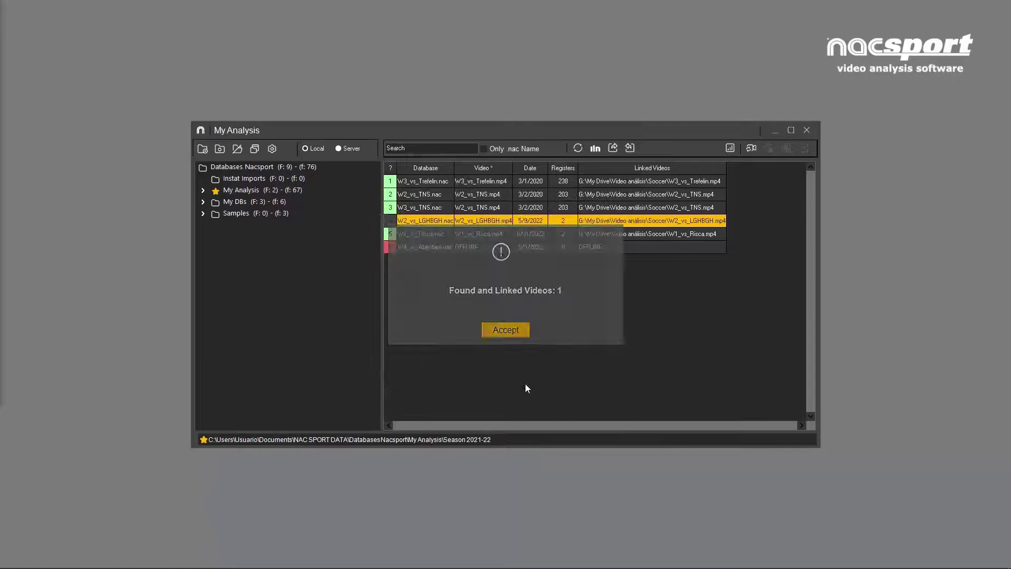
double_click(463, 206)
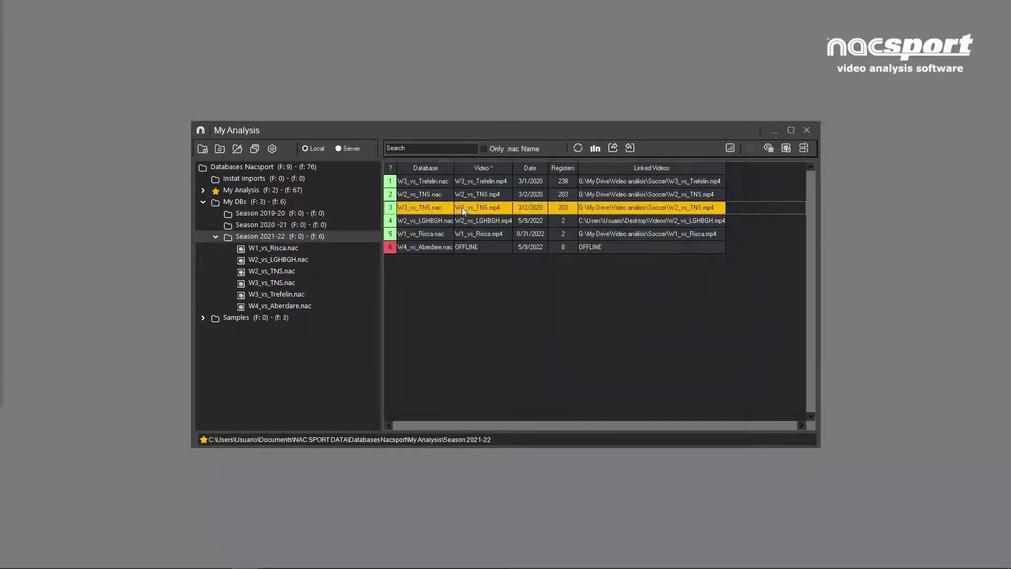
- Select the two TNS analyses and open them together
double_click(462, 207)
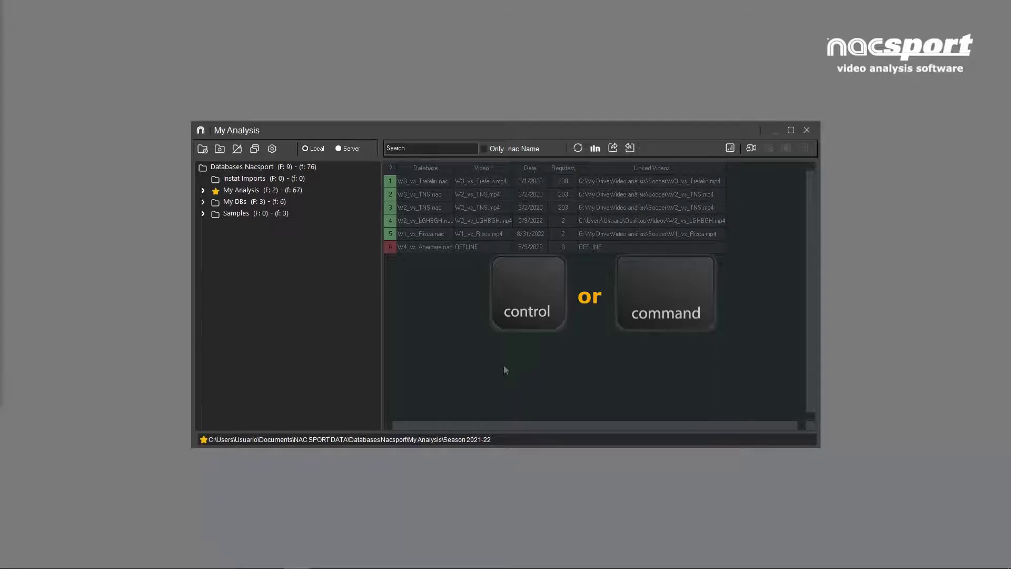
click(444, 211)
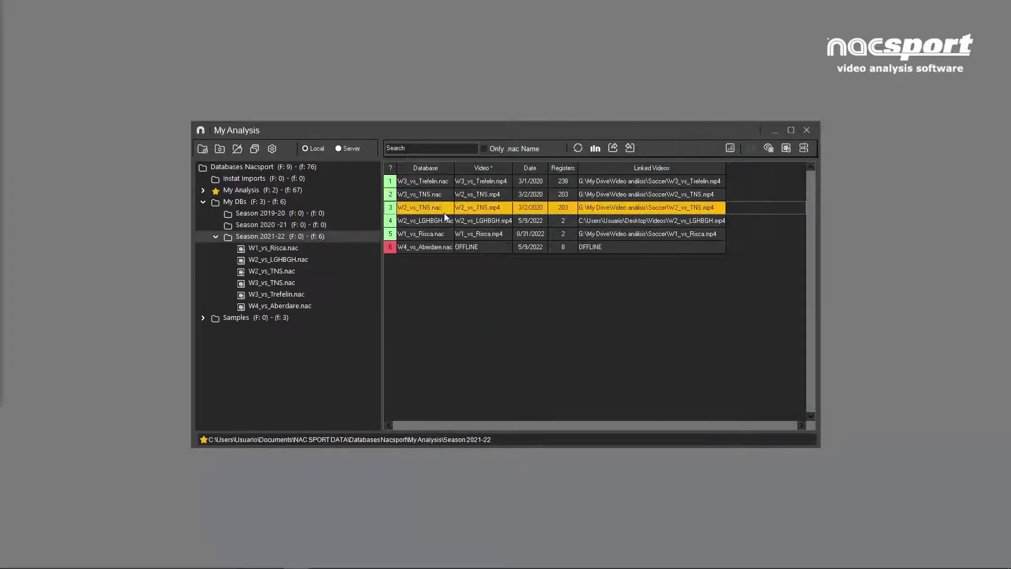
ctrl+click(443, 195)
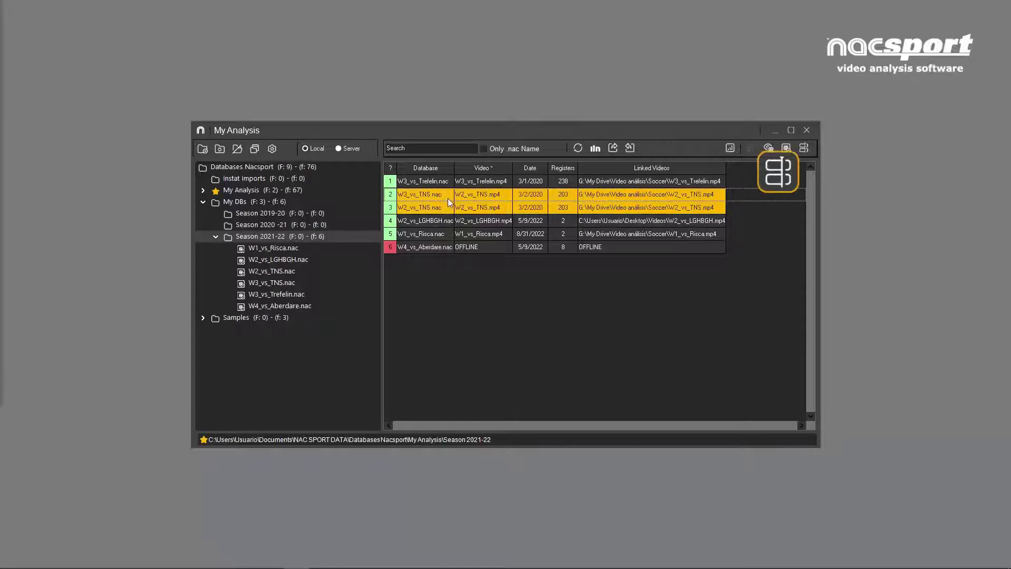
click(802, 152)
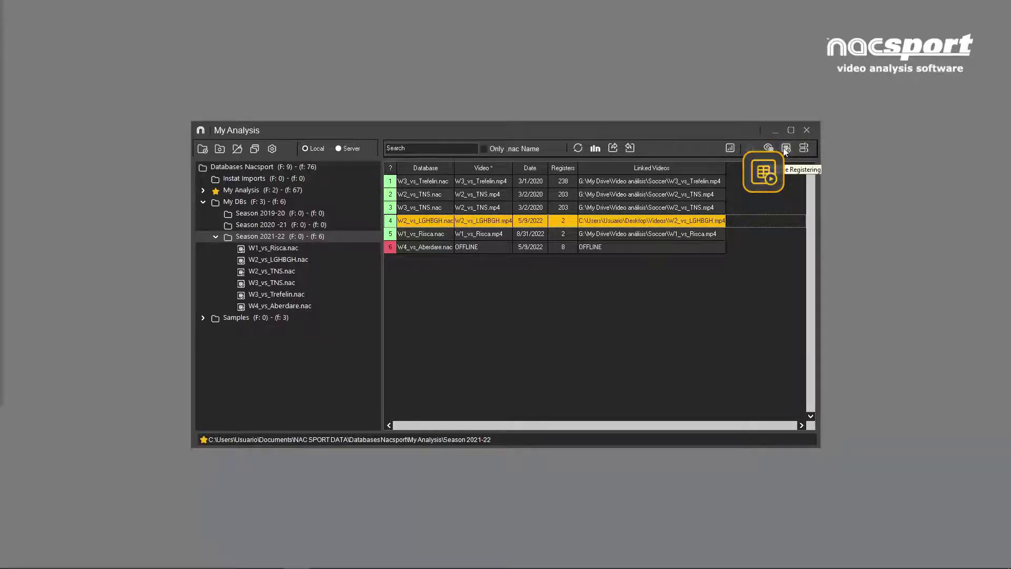
- Resume registering W2_vs_LGHBGH, tagging a POSSESSION event and a Corner event
click(785, 149)
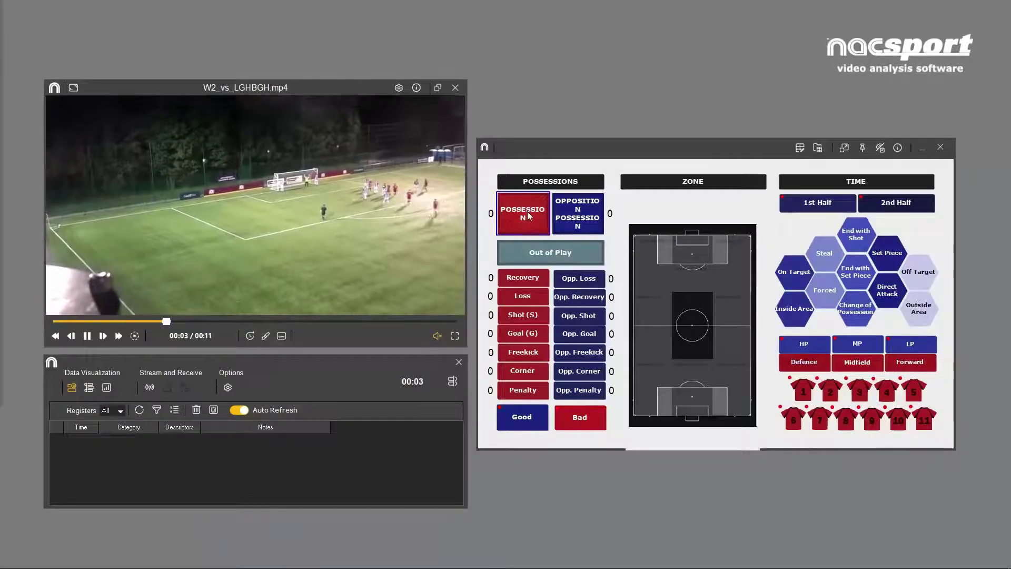
click(534, 213)
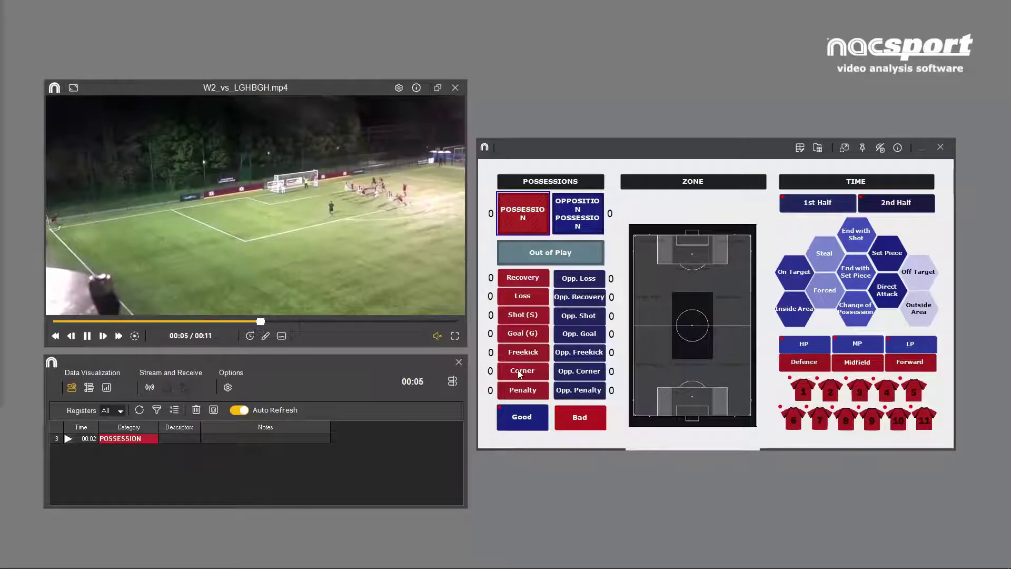
click(519, 372)
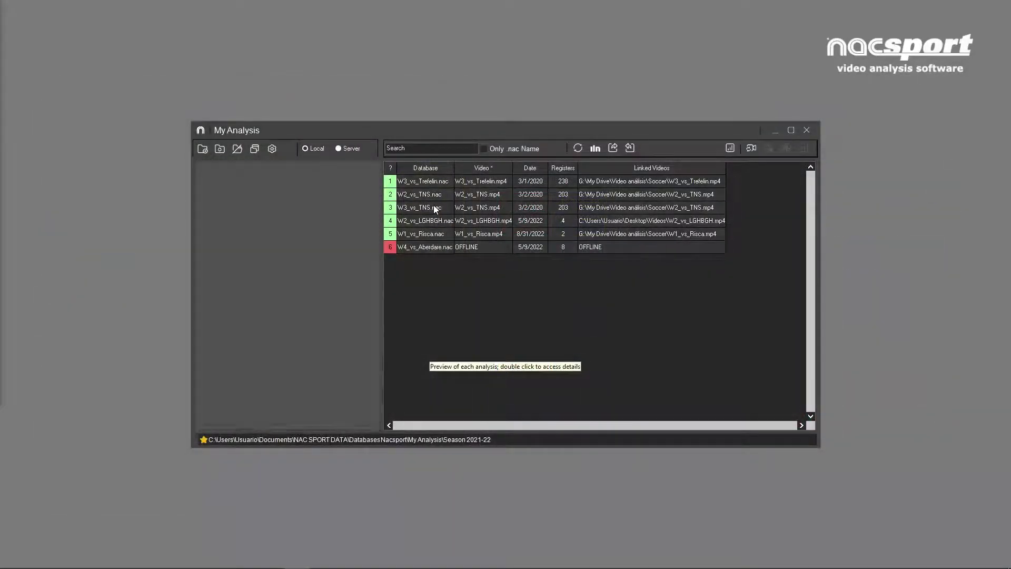
- Preview W3_vs_TNS, close the preview to reveal all columns, and select the offline W4_vs_Aberdare row
click(434, 206)
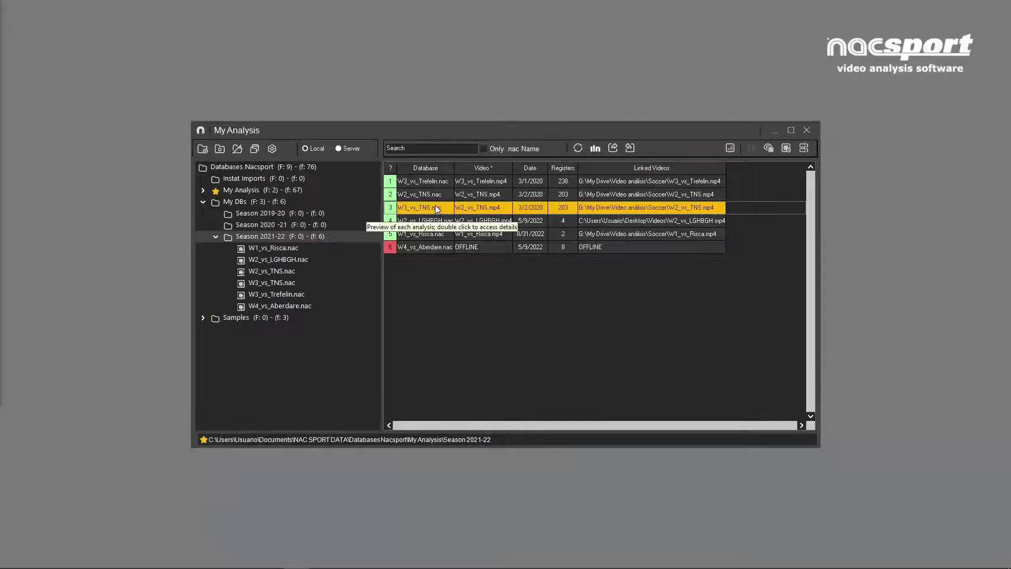
click(768, 148)
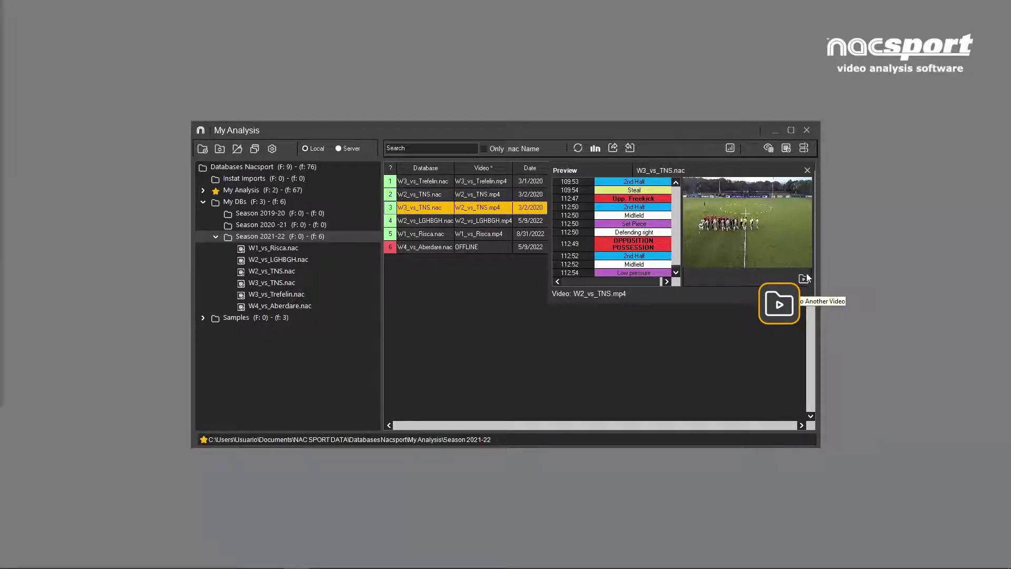
click(807, 170)
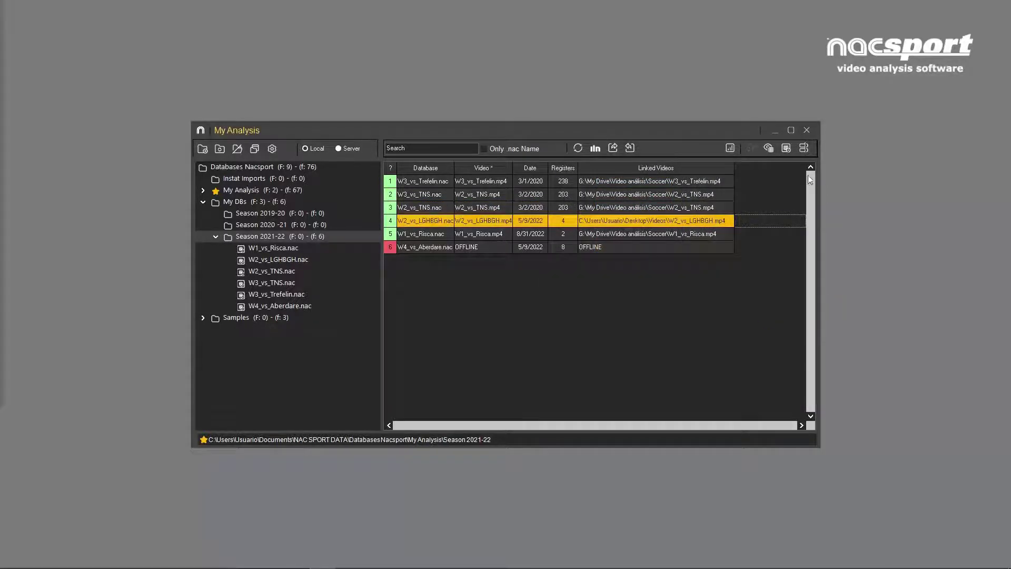
click(659, 251)
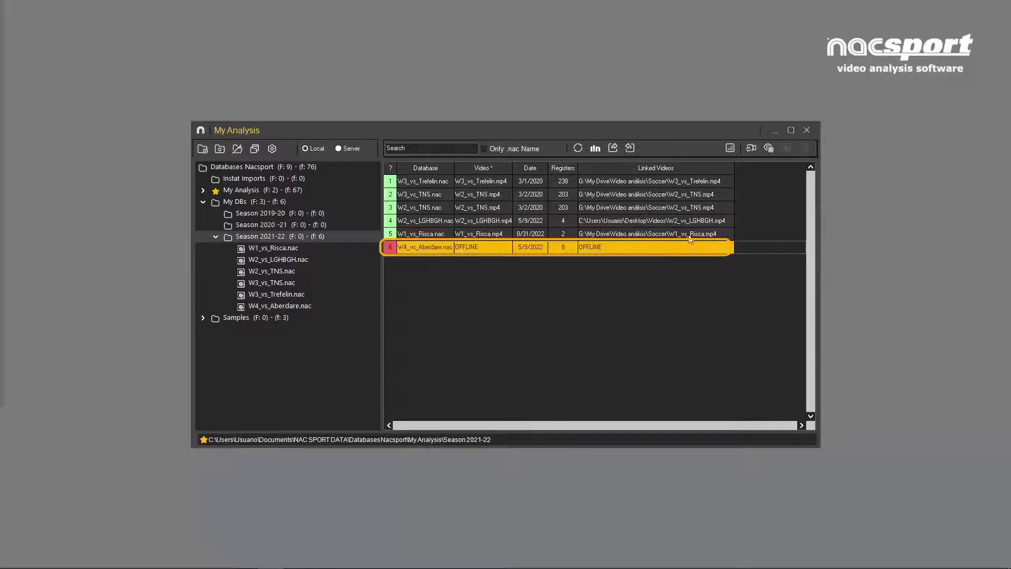
- Link W4_vs_Aberdare.mp4 from the Soccer folder as the video of the offline W4_vs_Aberdare analysis
click(751, 150)
key(Return)
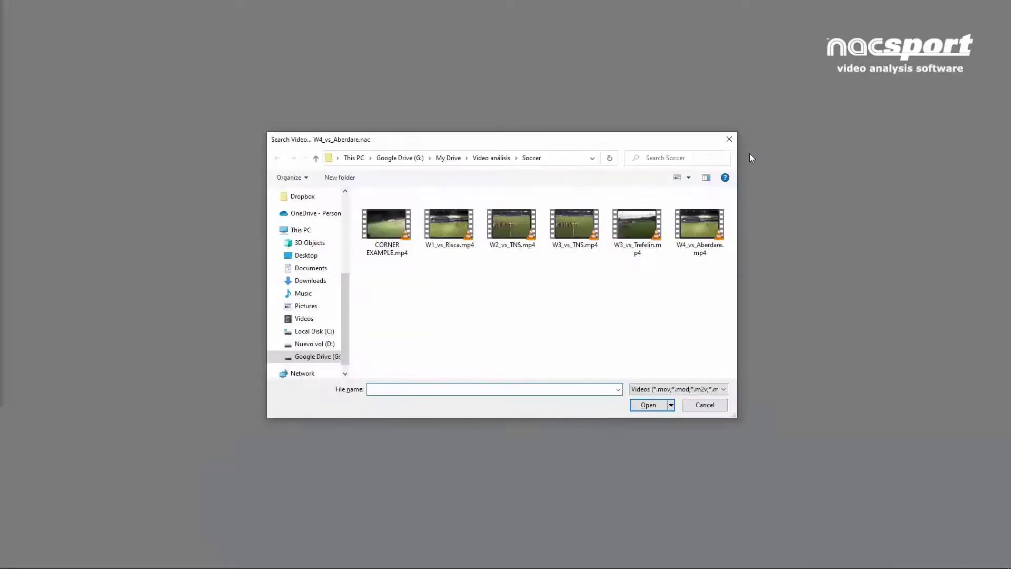
double_click(712, 222)
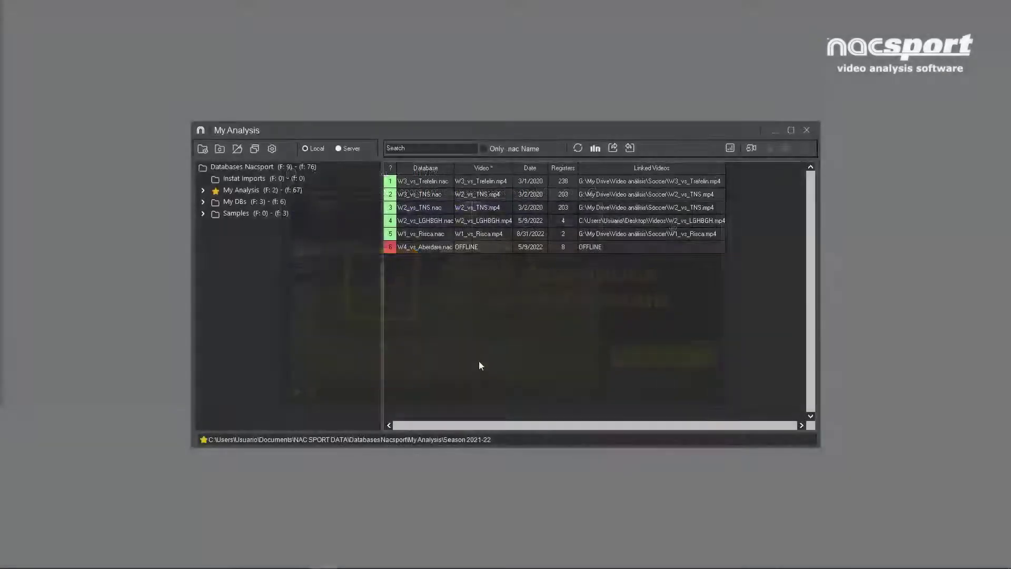
- Select both W2_vs_TNS analyses, view their combined Loss, Possession, Shots and Freekicks Dashboard, then close it
click(442, 209)
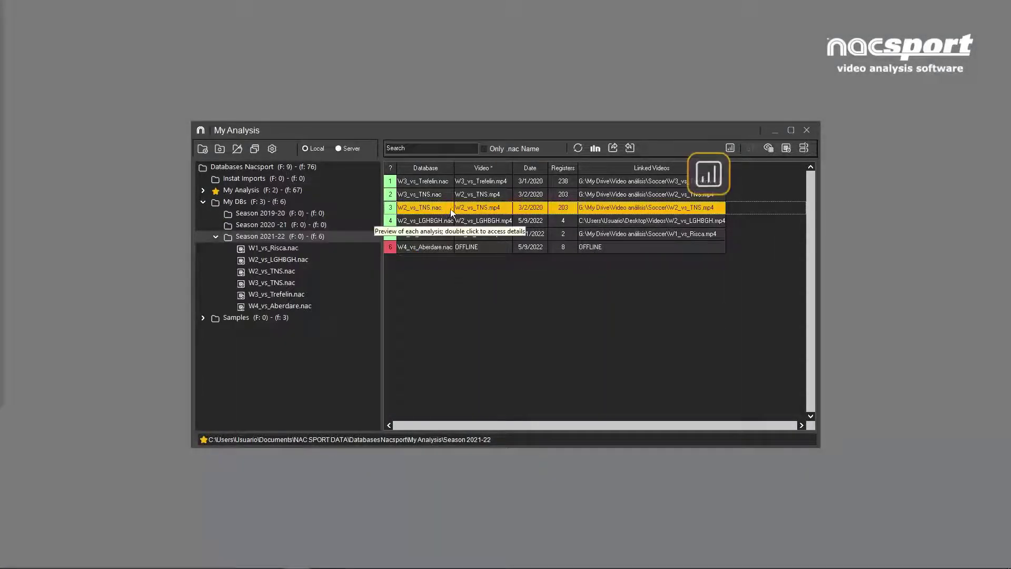
ctrl+click(525, 195)
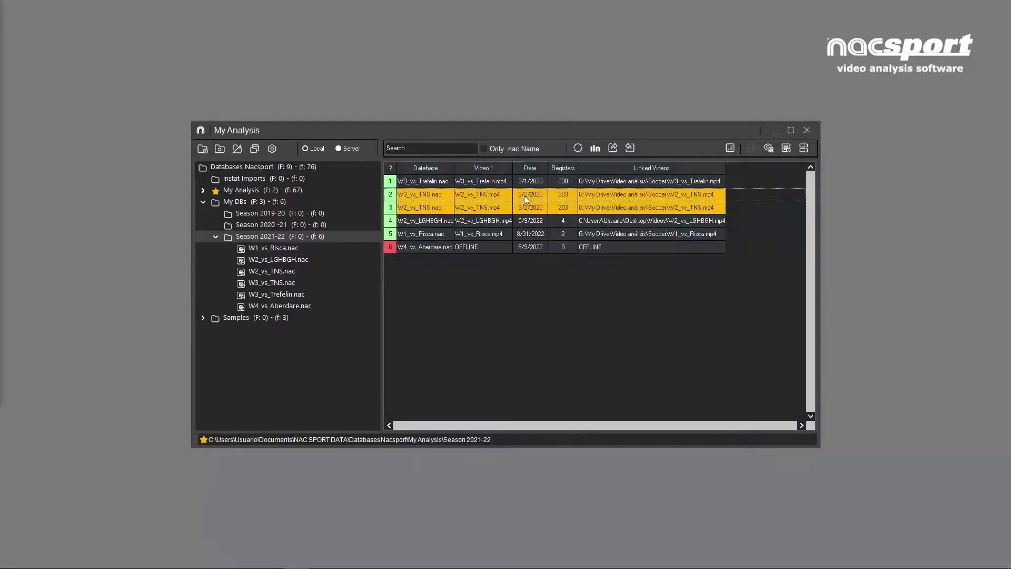
click(729, 153)
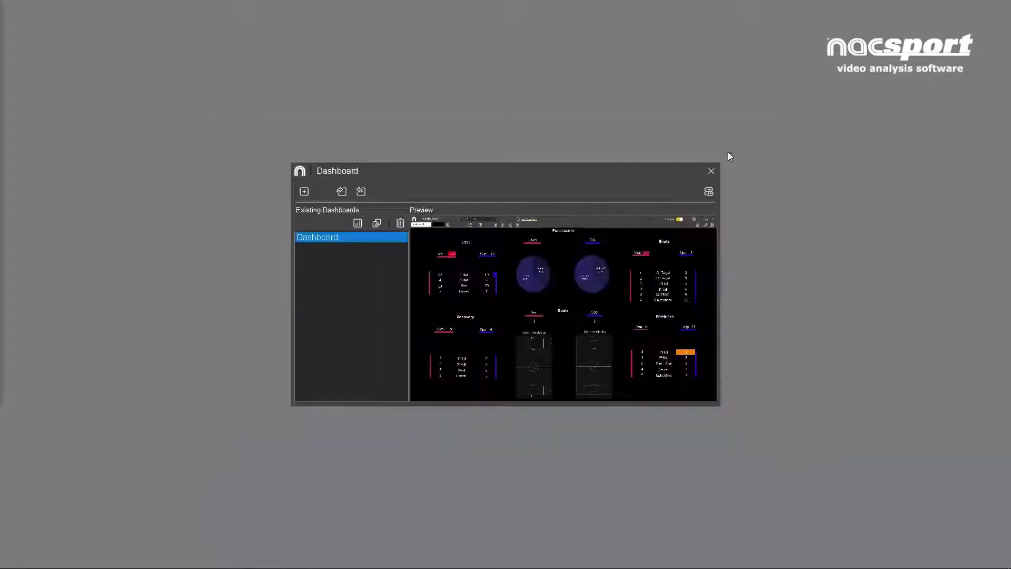
double_click(402, 240)
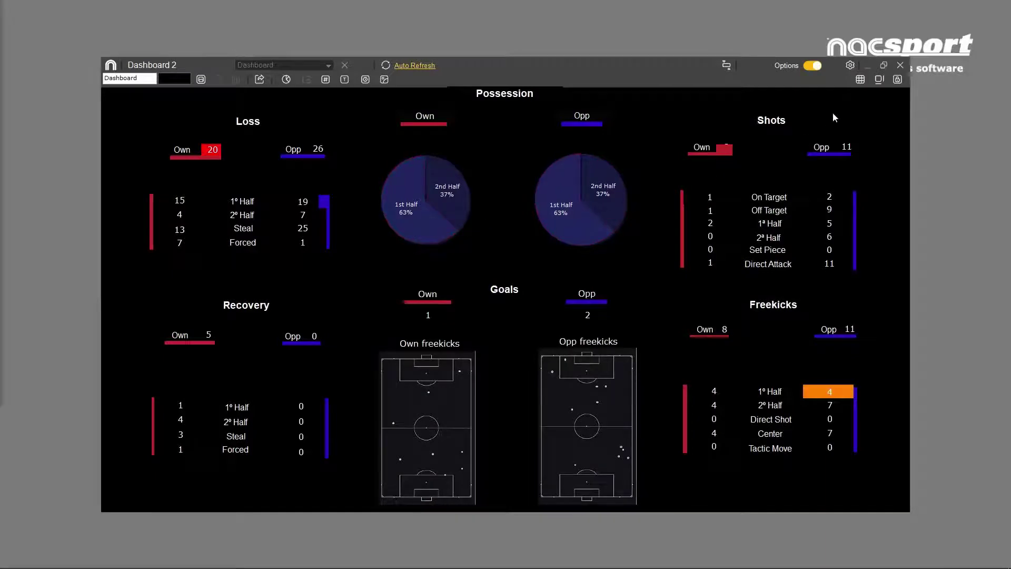
click(899, 65)
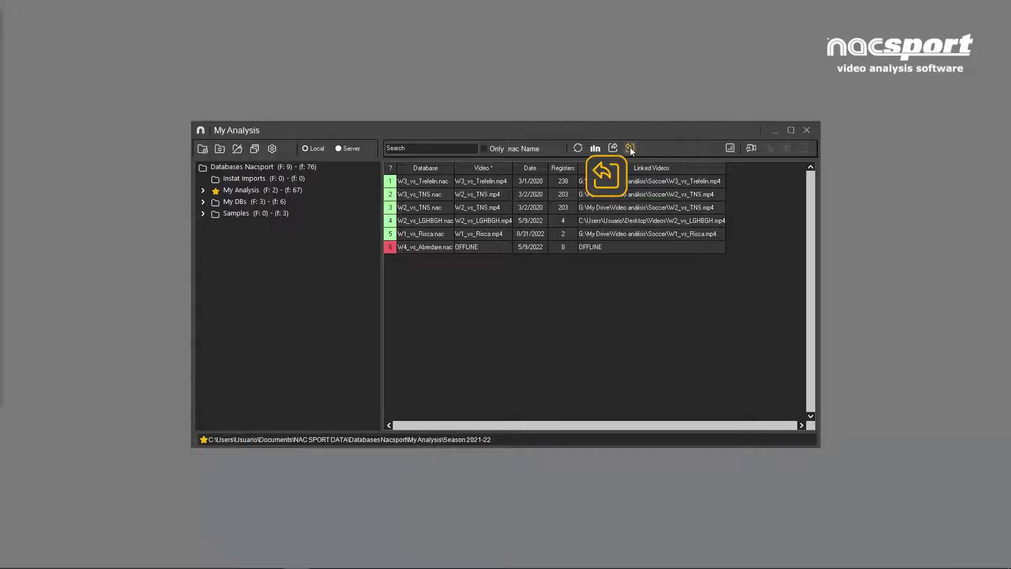
- Pick W4_vs_Fleetwood.nac_to_import from the Google Drive Analisis folder for import
click(631, 149)
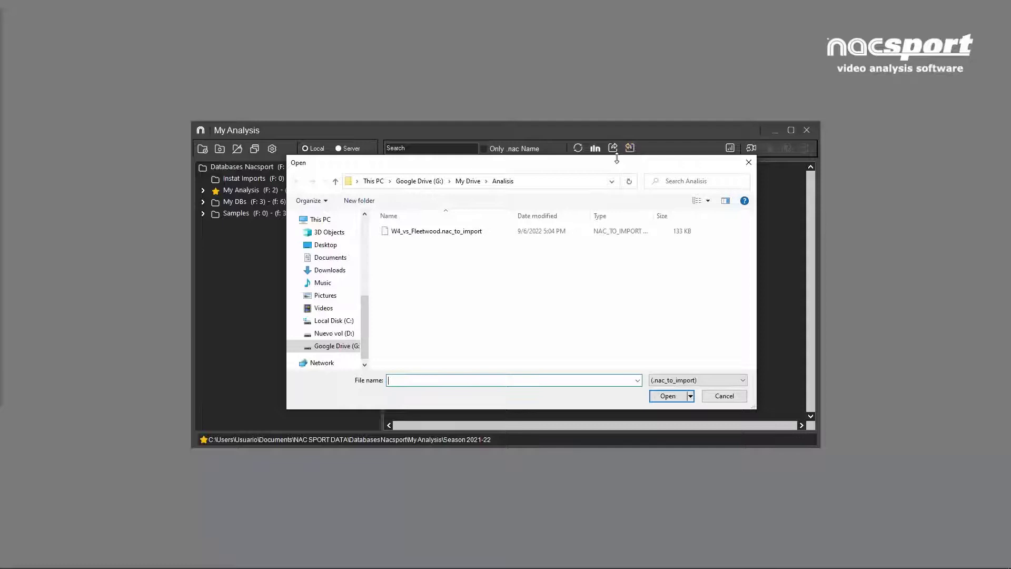
click(527, 235)
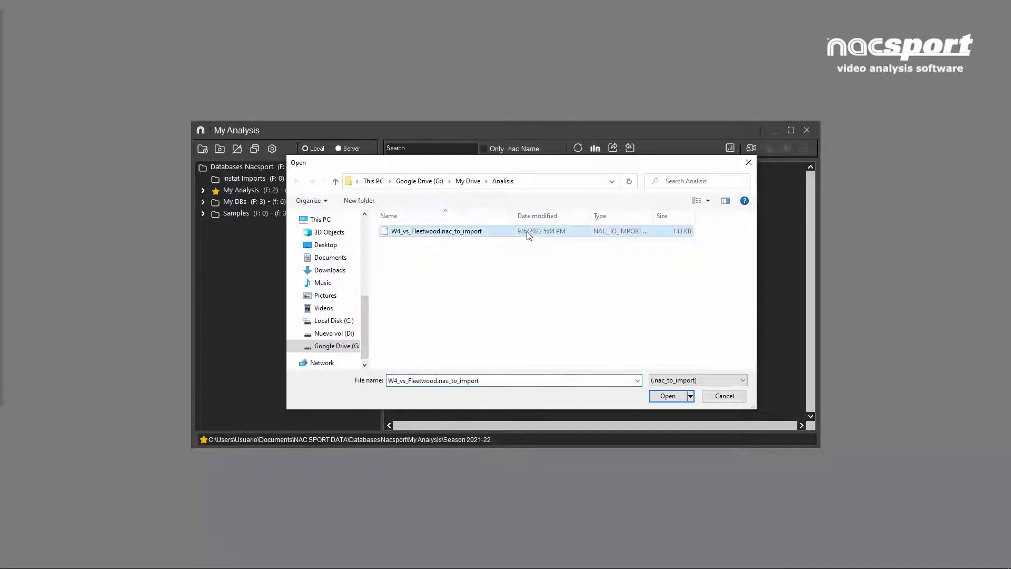
- Import W4_vs_Fleetwood, browse W2_vs_TNS's export formats, then refresh the library list
click(750, 165)
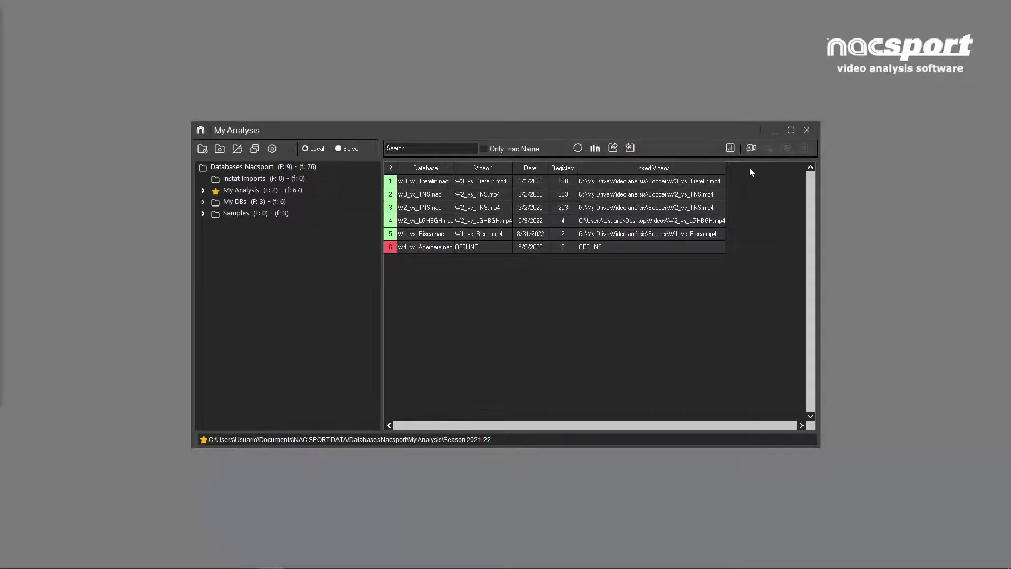
click(629, 194)
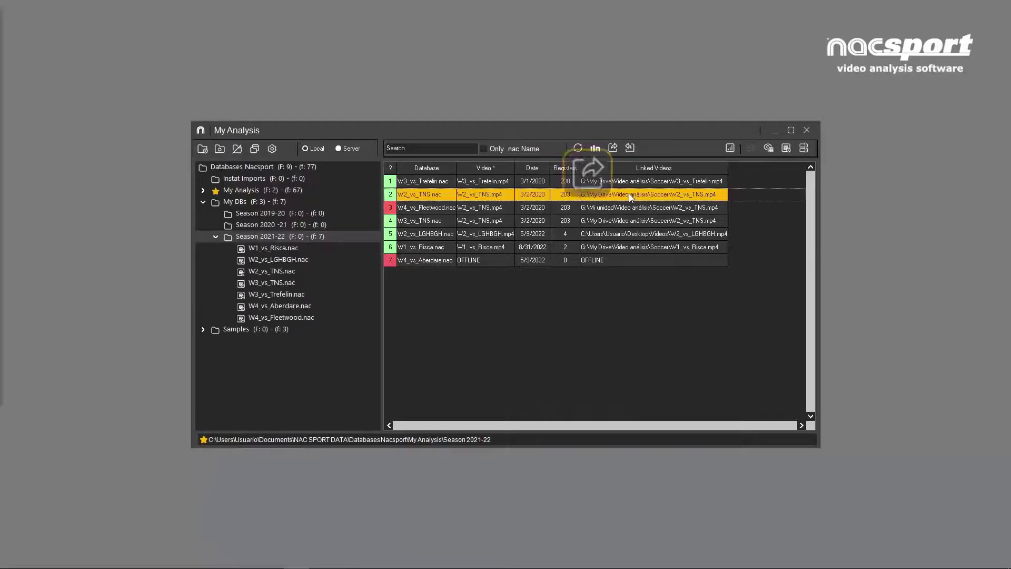
click(612, 152)
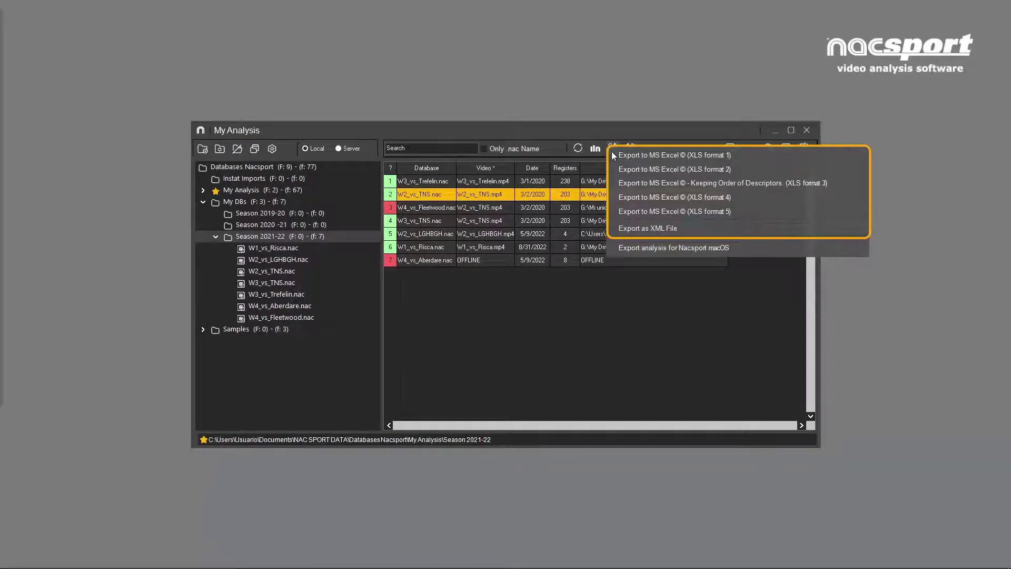
click(612, 145)
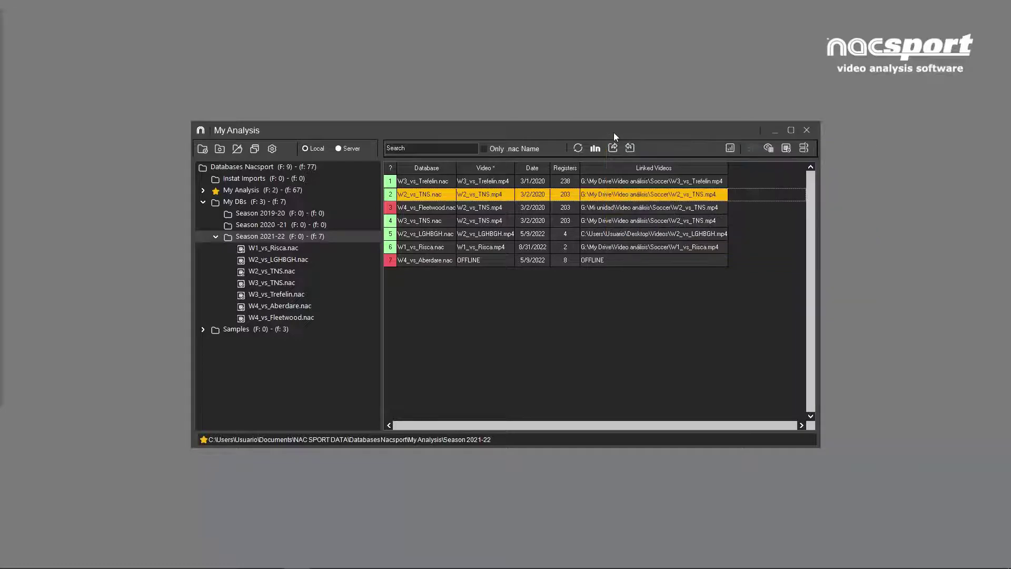
click(578, 148)
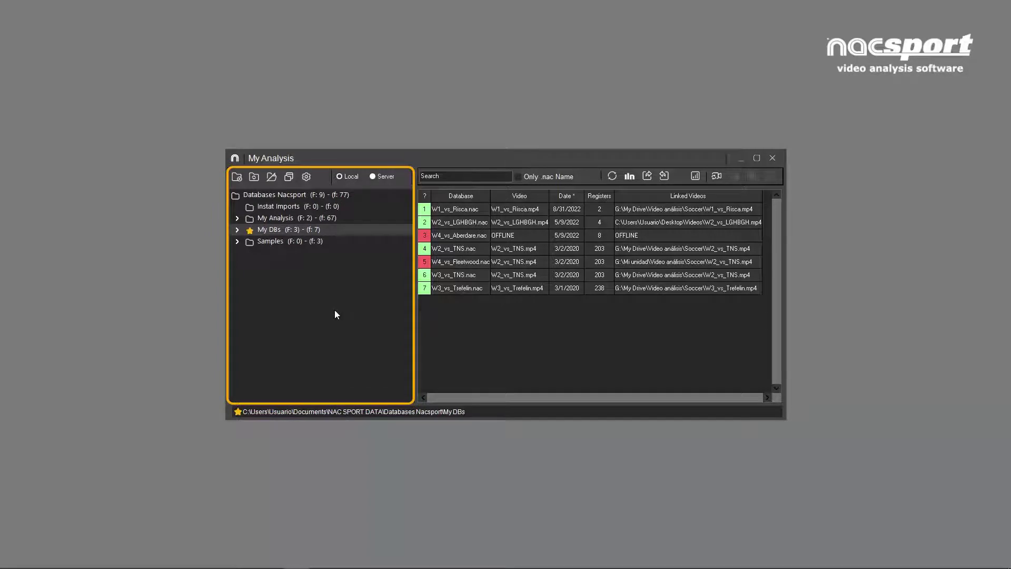
- Collapse the library folder tree down to the Databases Nacsport root
double_click(308, 195)
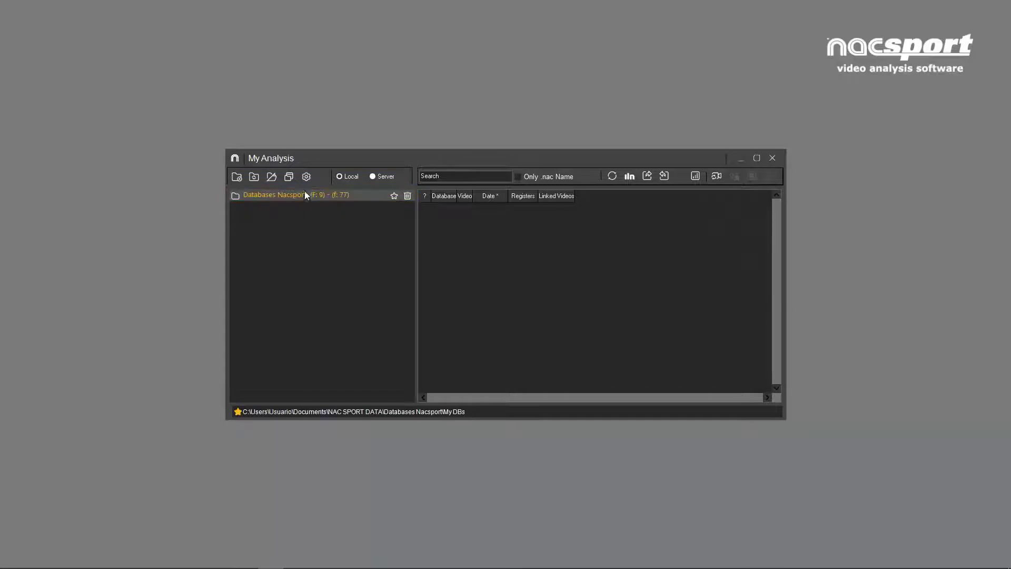
- Open the library's storage folder on disk and go up to NAC SPORT DATA
click(289, 177)
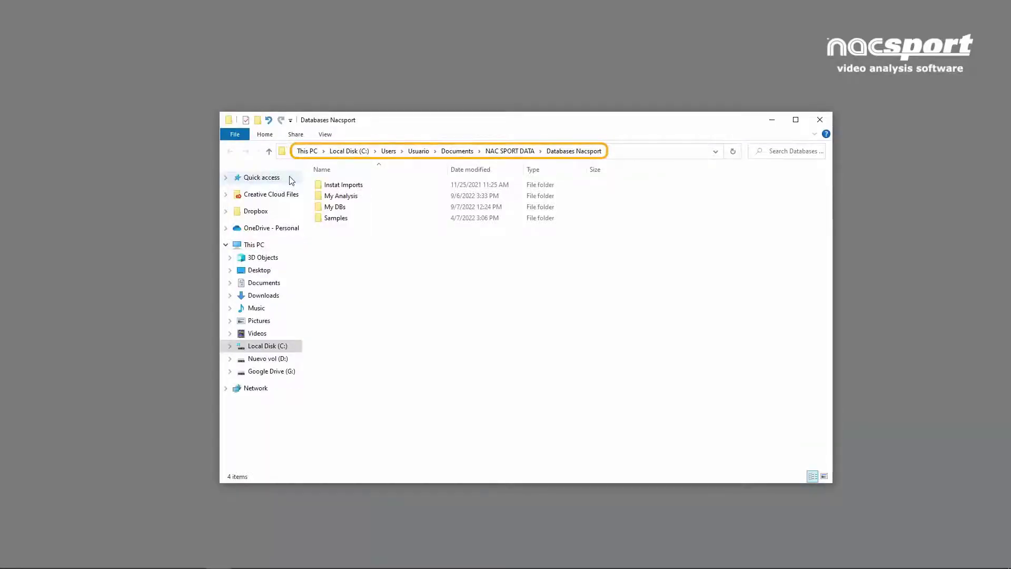
click(269, 153)
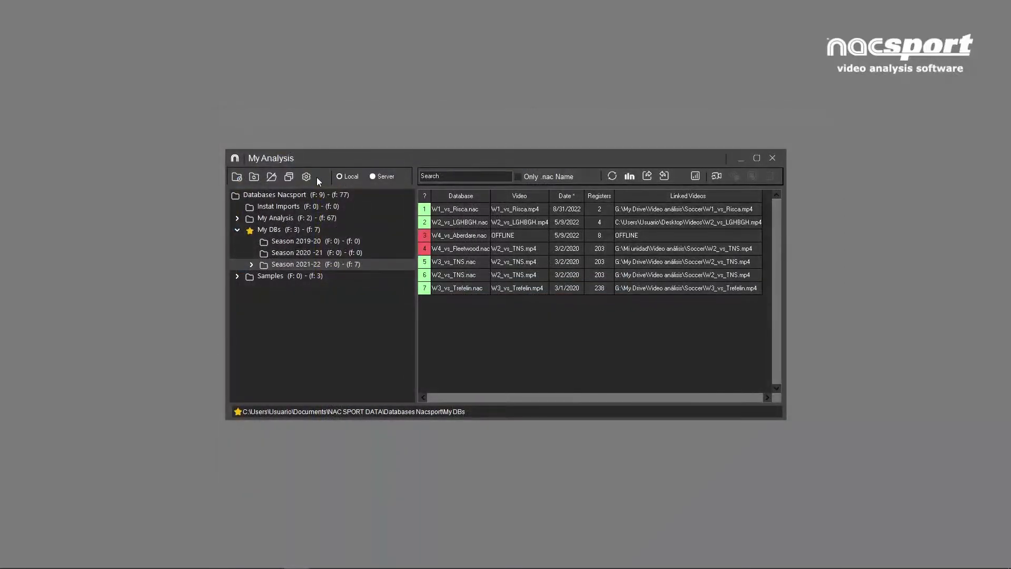
- Set a custom storage folder: the My Analysis folder on the Desktop
click(306, 177)
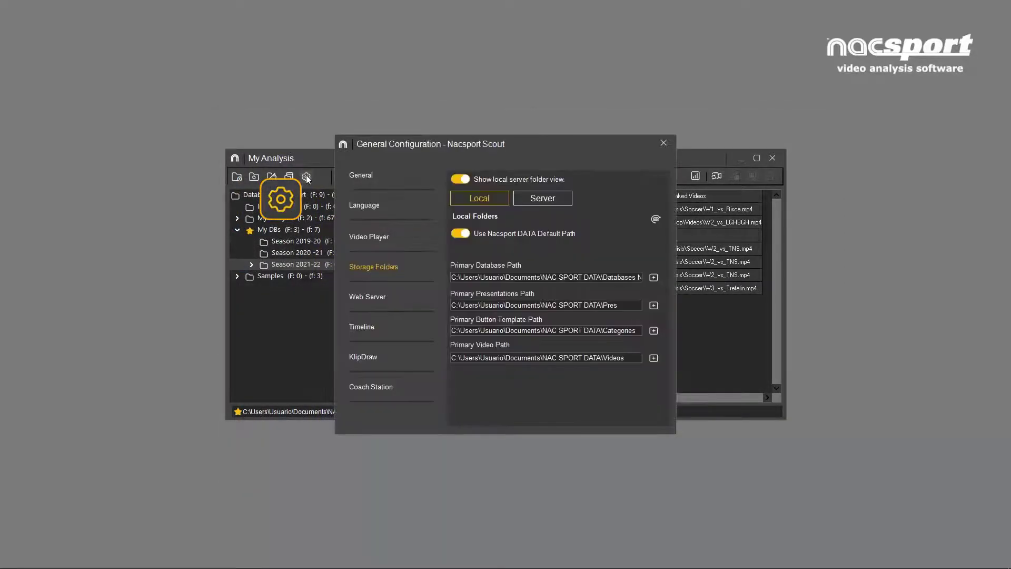
click(466, 234)
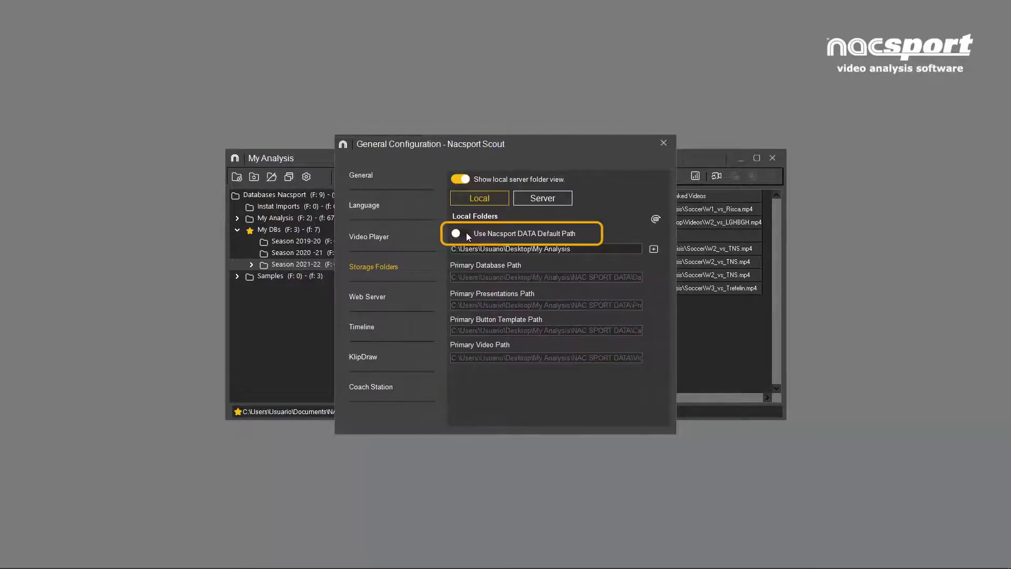
click(653, 249)
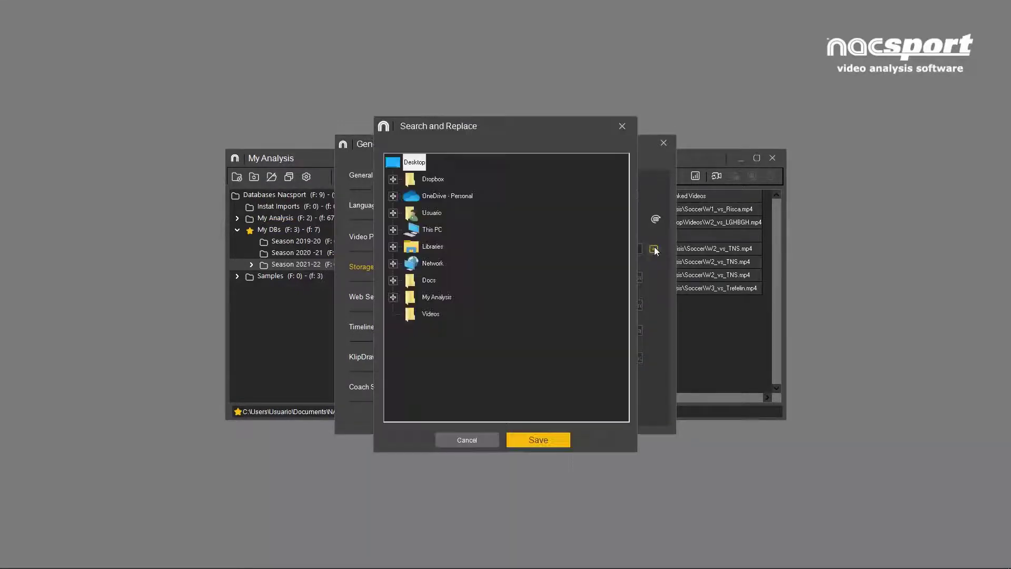
click(454, 297)
click(531, 440)
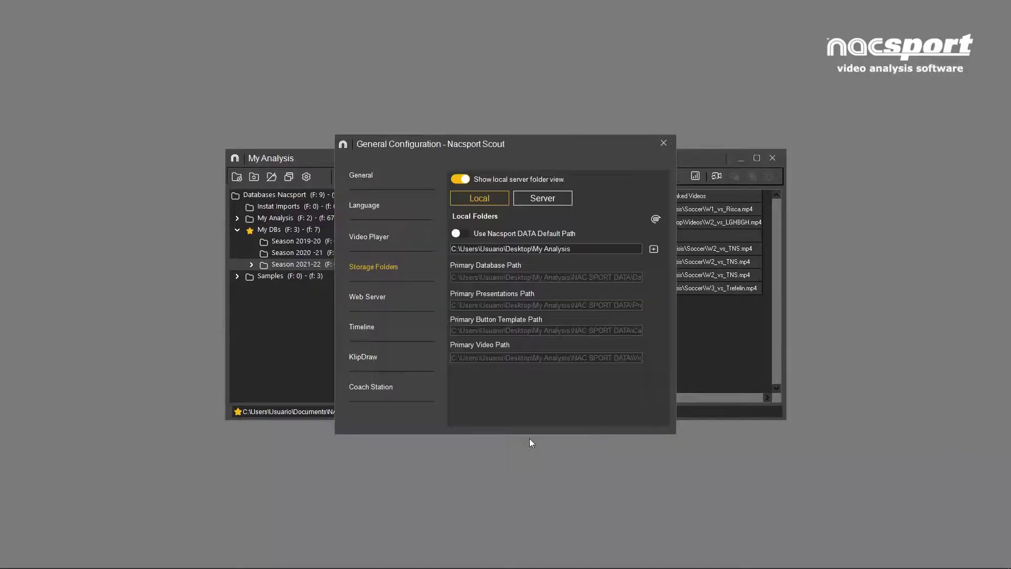
- Restore the default NAC SPORT DATA path, review Server and Local settings, and close configuration
click(462, 234)
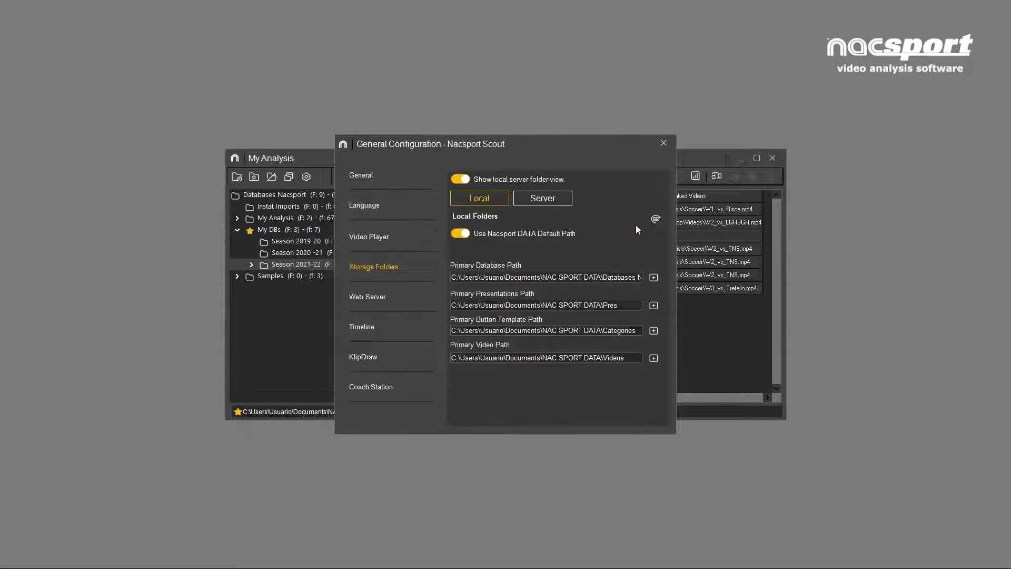
click(554, 199)
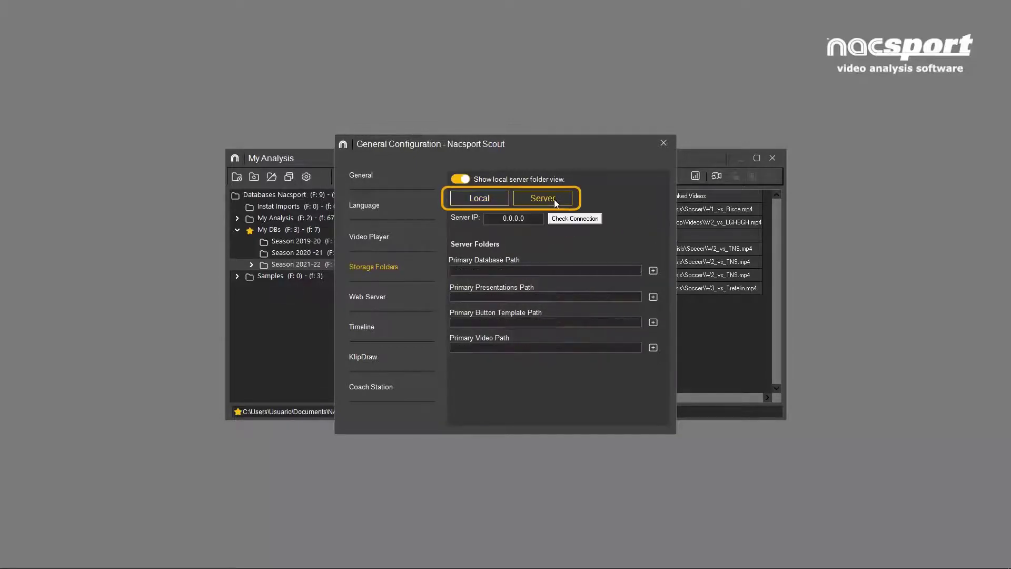
click(492, 198)
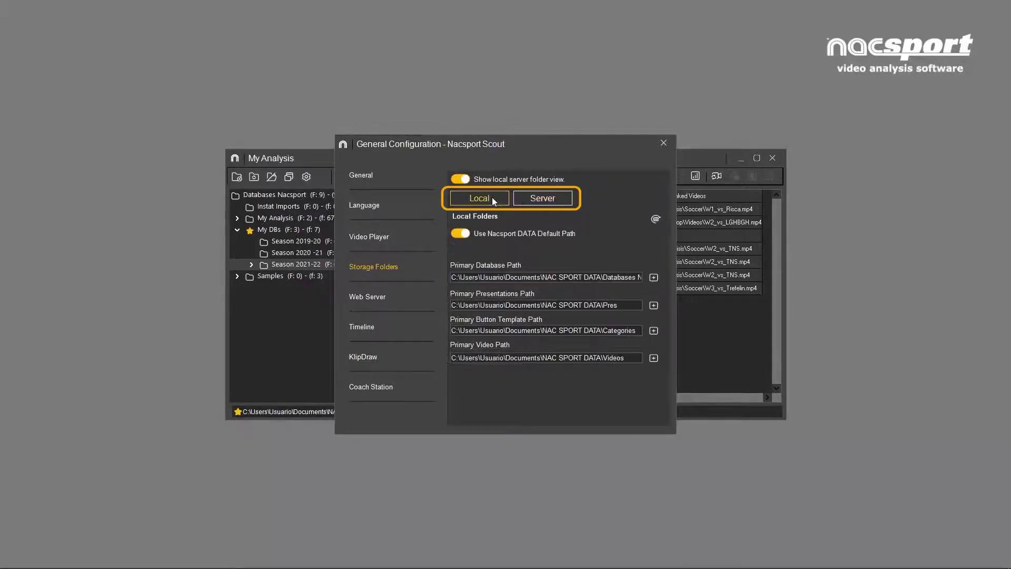
click(663, 144)
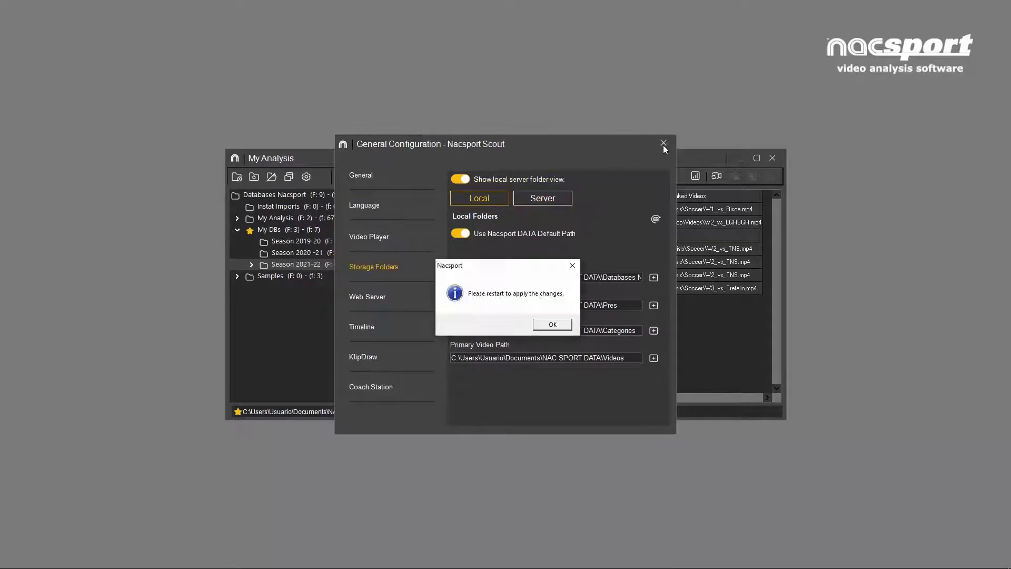
- Dismiss the restart notice, toggle Local/Server, and search the library for 'W2'
key(Return)
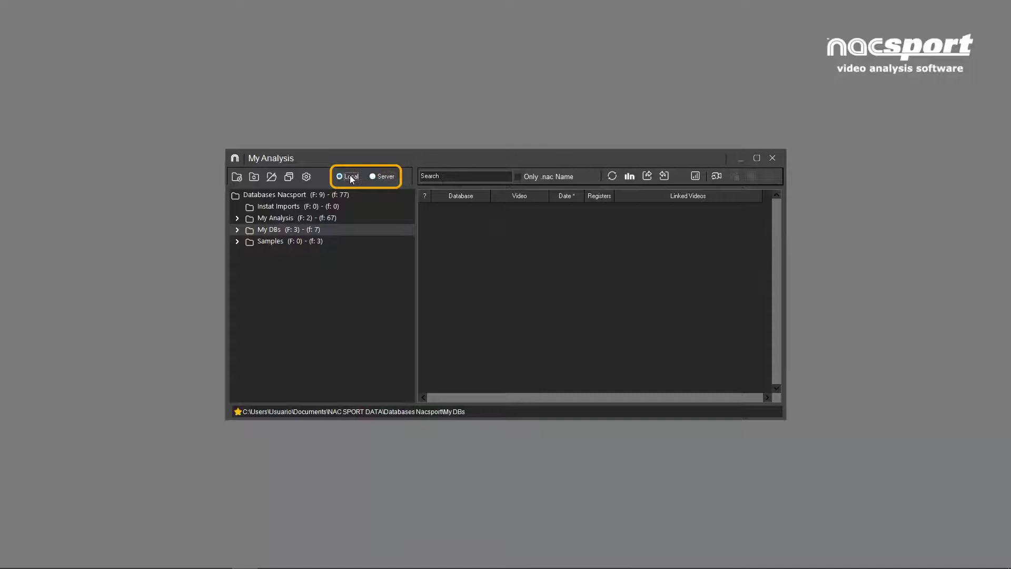
click(392, 177)
click(431, 175)
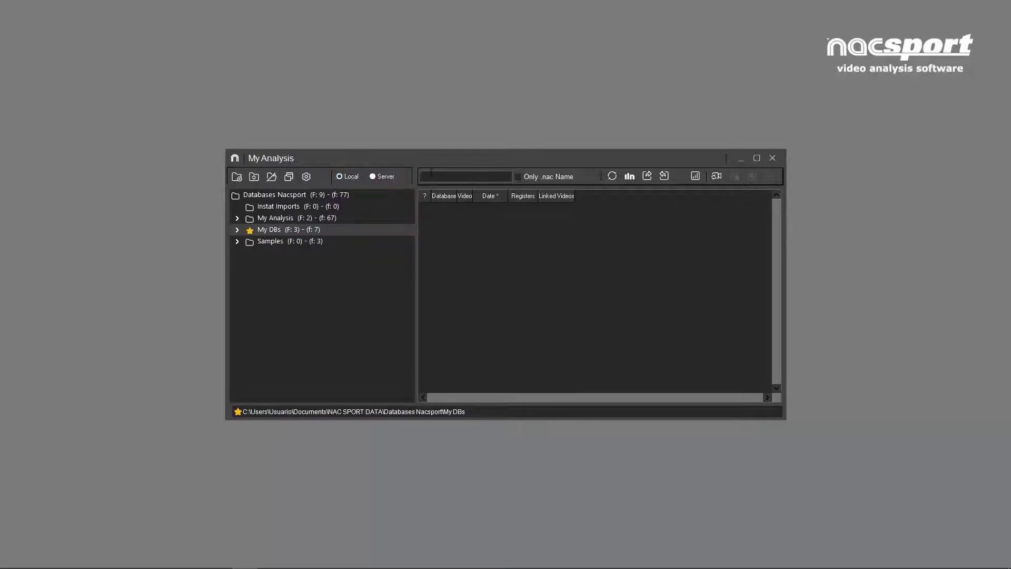
text(W2)
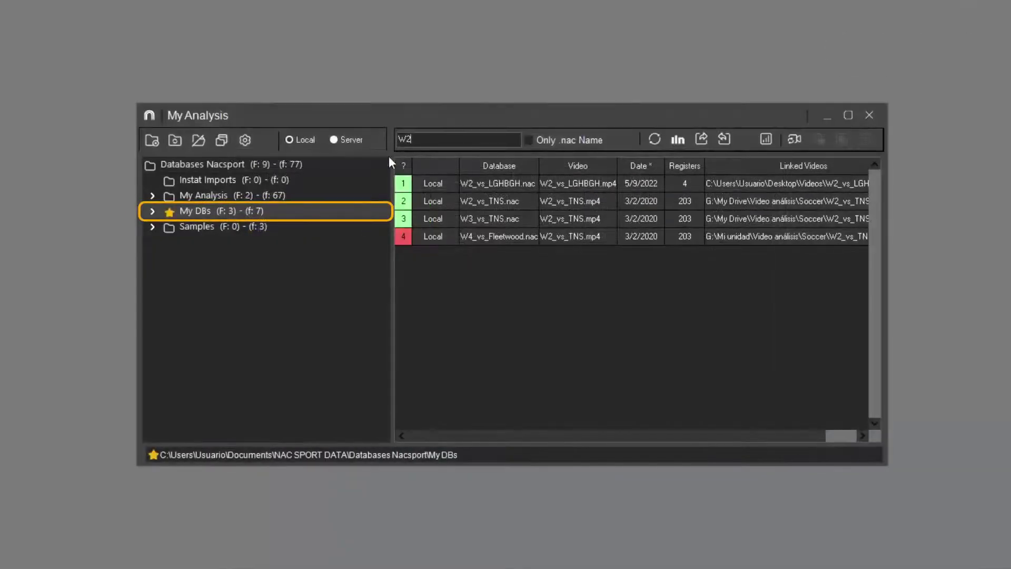
- Browse Season 2021-22 under My DBs, then add New Folder_1 inside My DBs
click(152, 211)
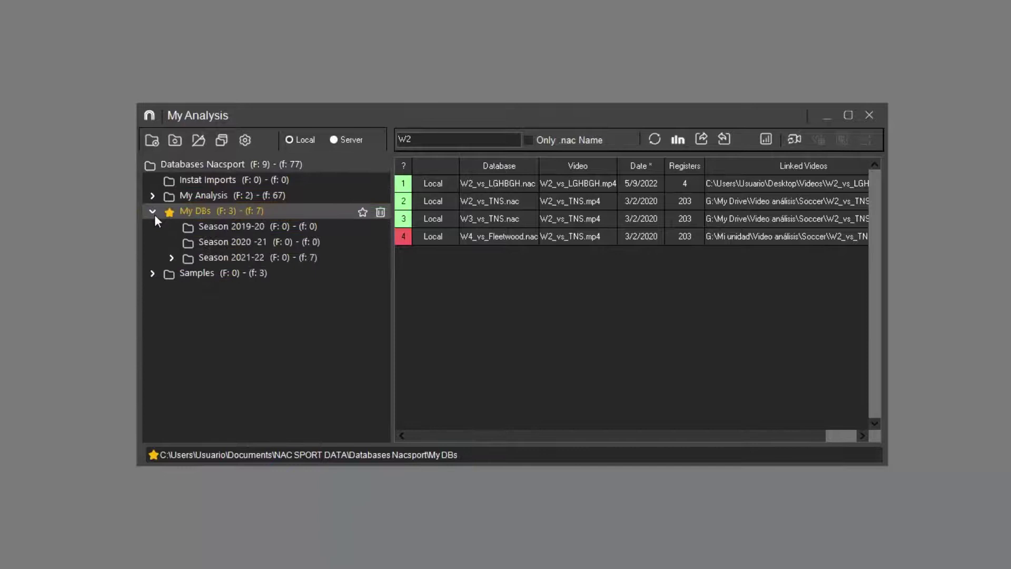
click(172, 257)
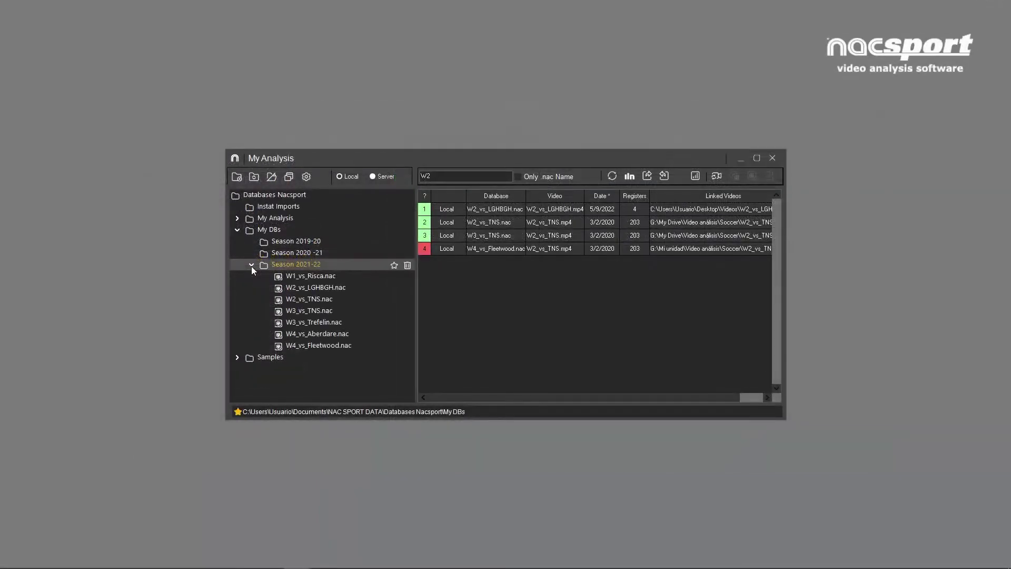
double_click(258, 231)
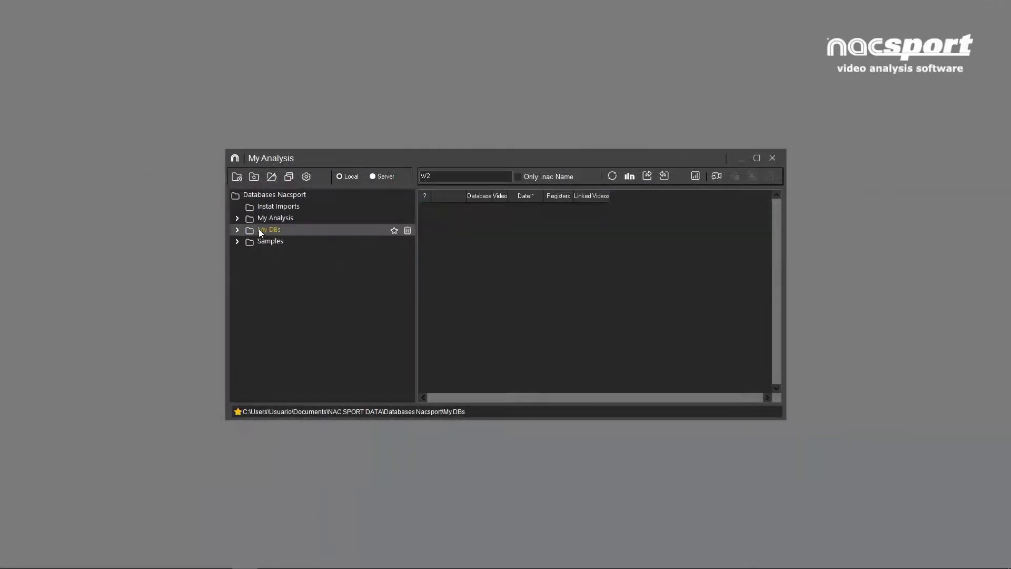
click(236, 181)
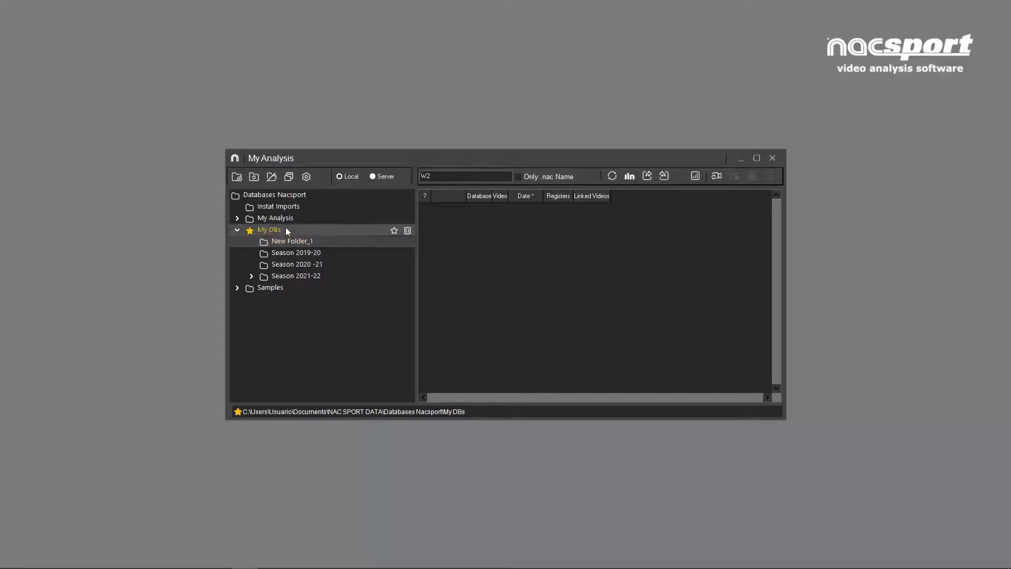
- Open the folder's location in Explorer and rename New Folder_1 to 'Season 2022-23'
click(288, 177)
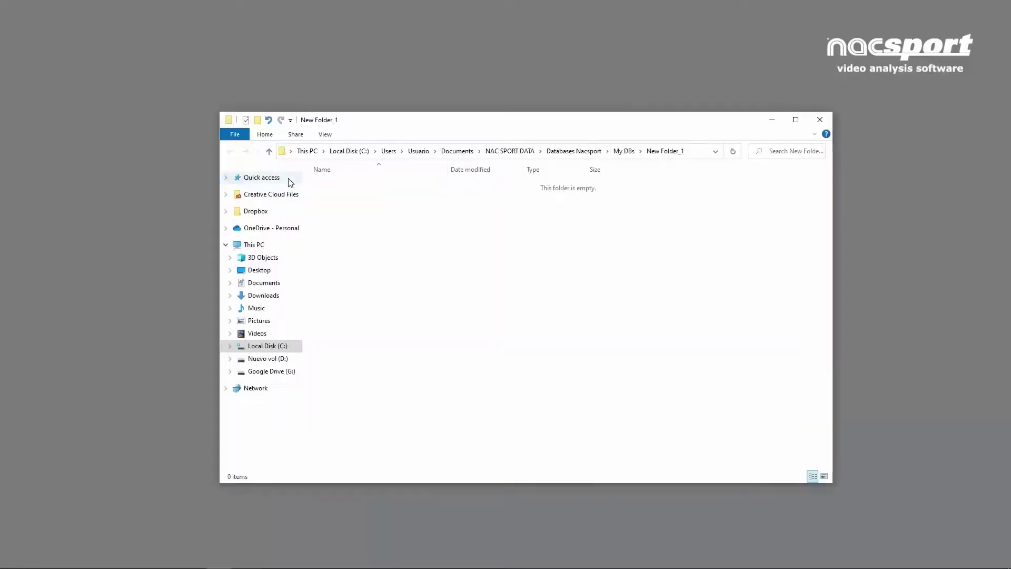
click(269, 151)
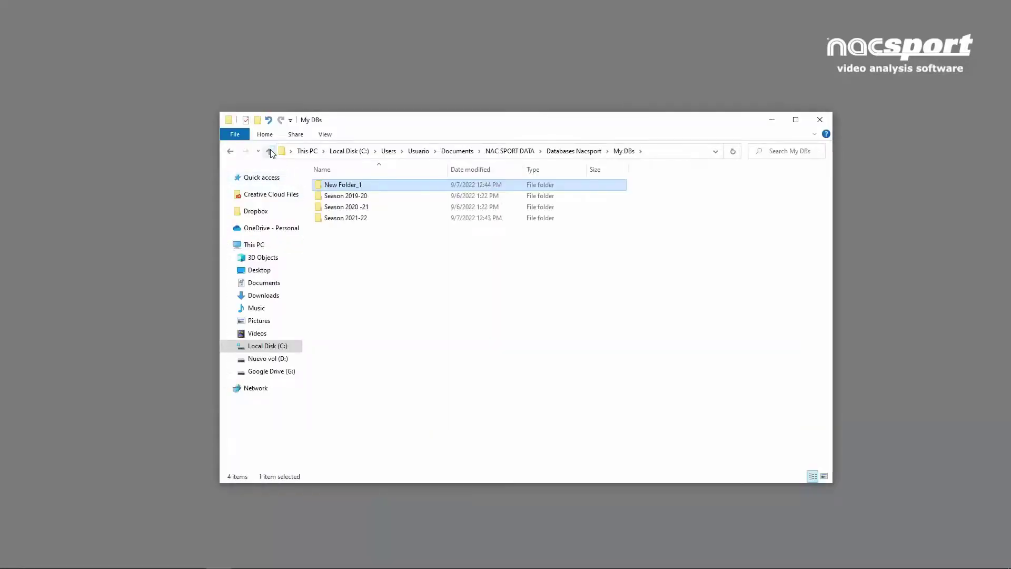
click(340, 186)
text(Season 2022-)
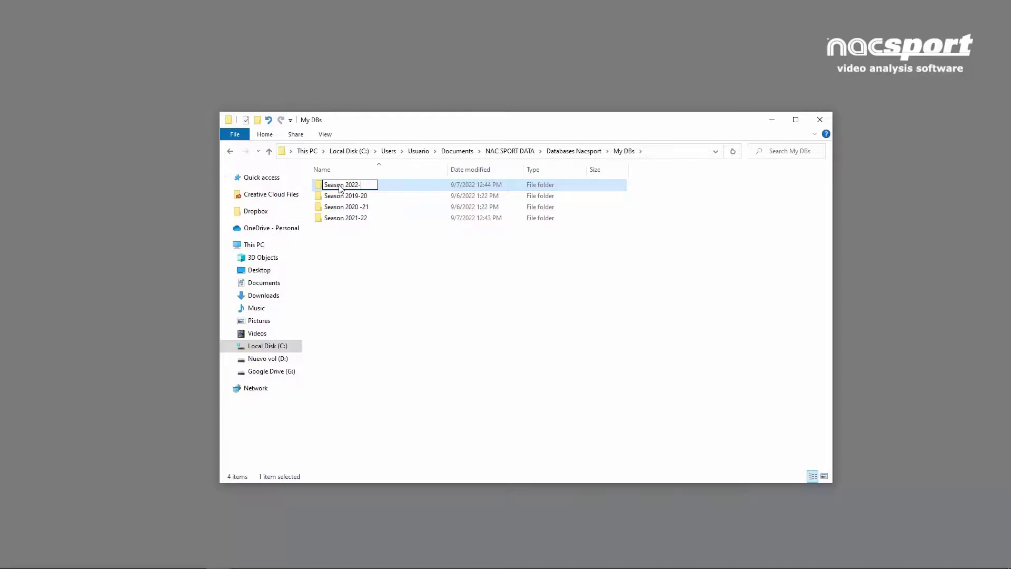
text(23)
key(Return)
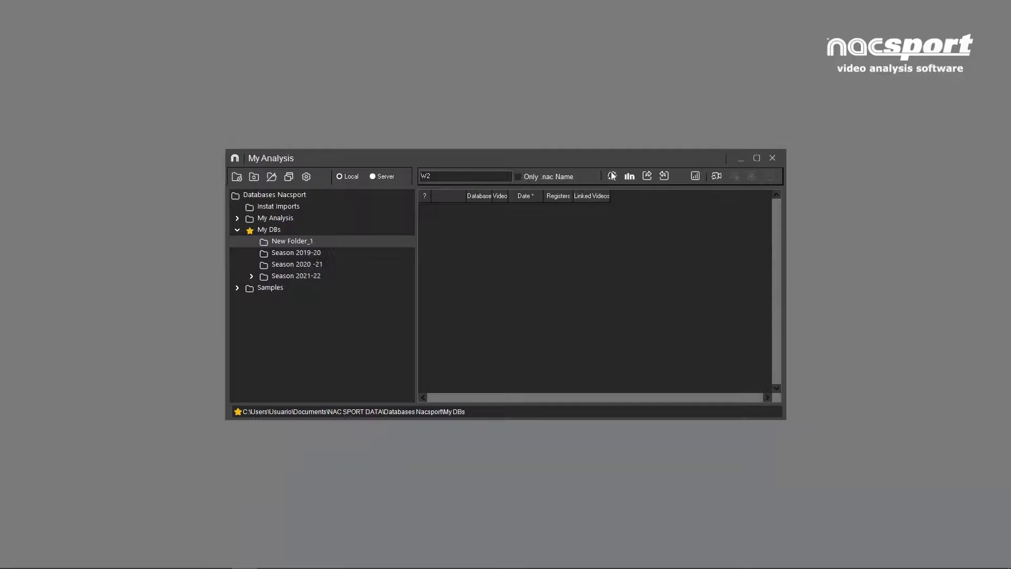
- Refresh the library, star Season 2022-23 as favourite, and check its contents in Explorer
click(612, 176)
key(Return)
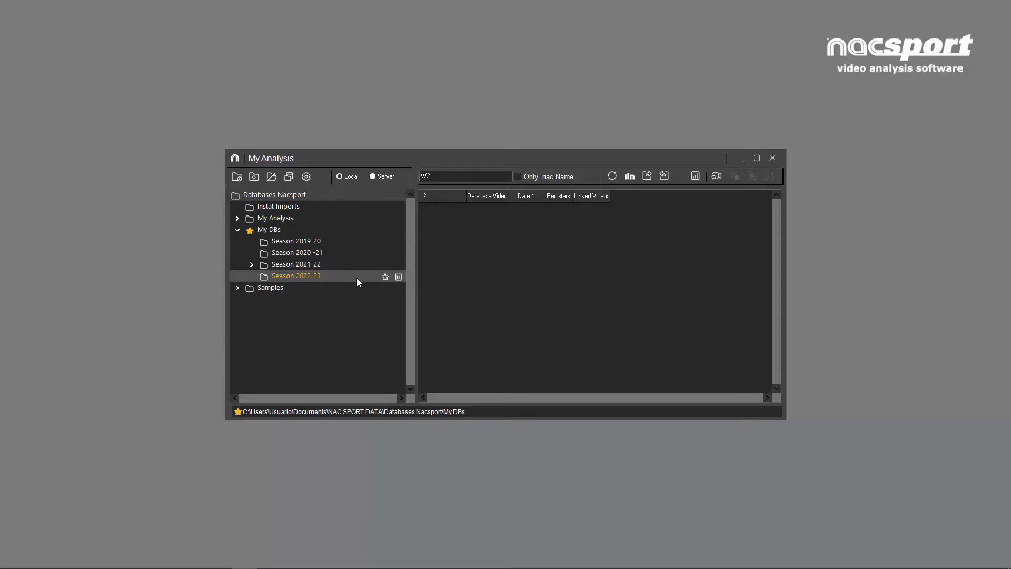
click(384, 279)
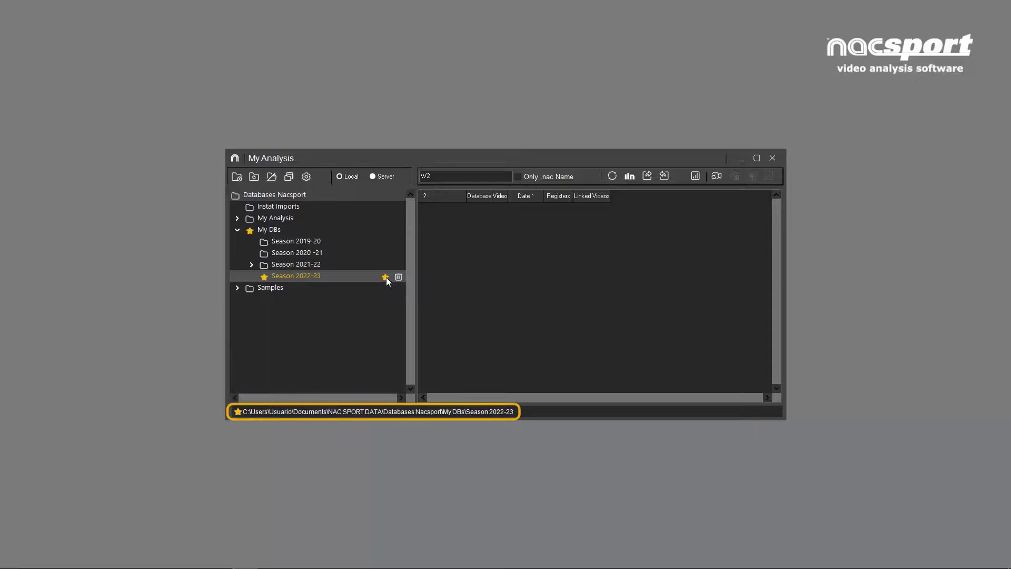
click(385, 413)
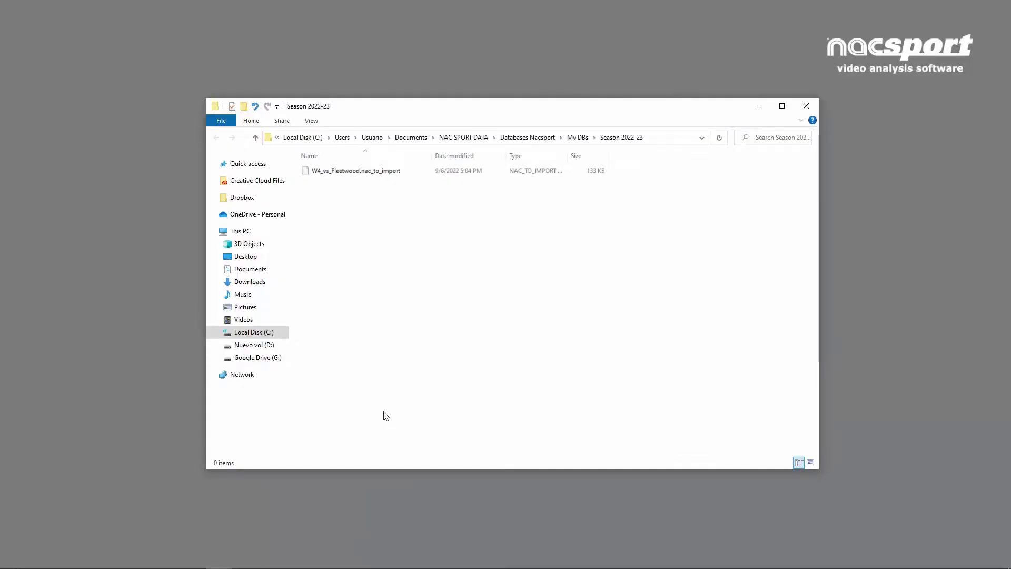
click(807, 108)
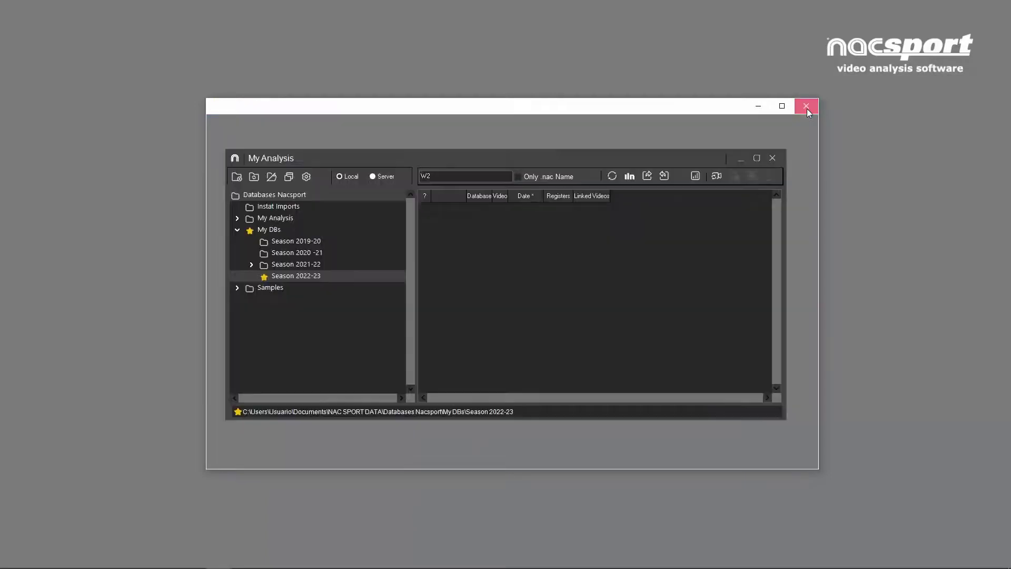
- Delete Season 2022-23 with its contents, confirming both prompts
click(398, 277)
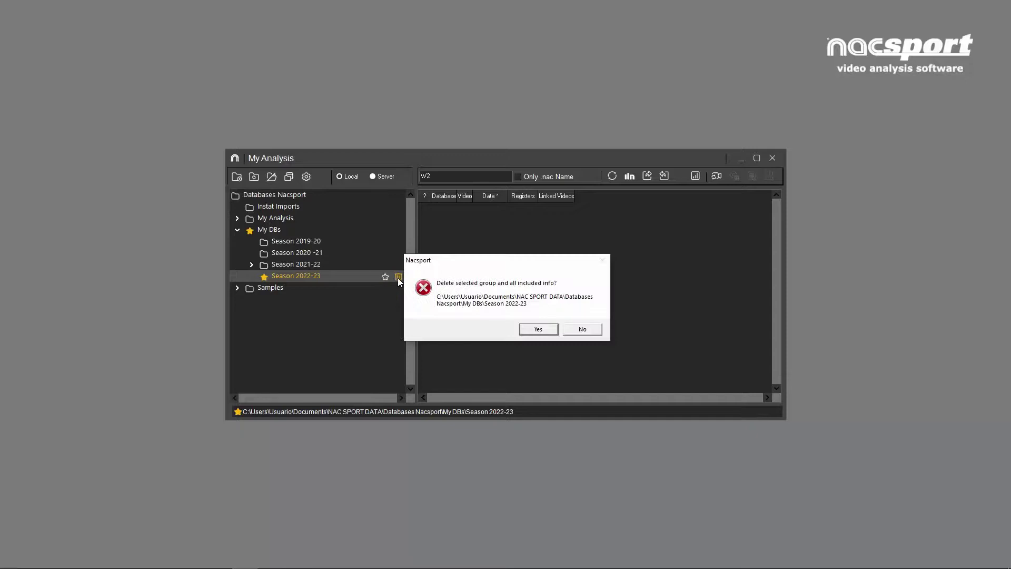
click(539, 330)
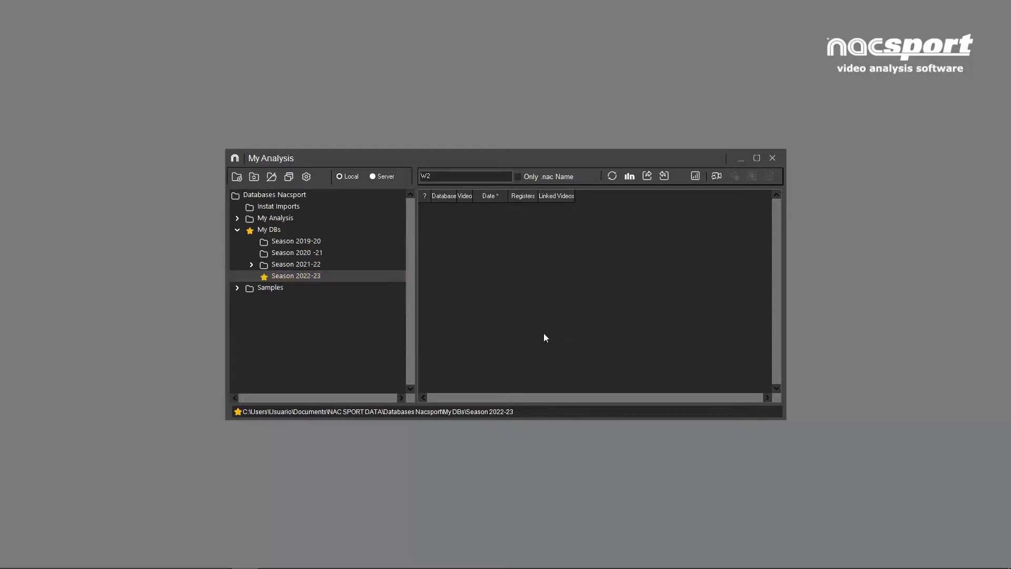
click(544, 335)
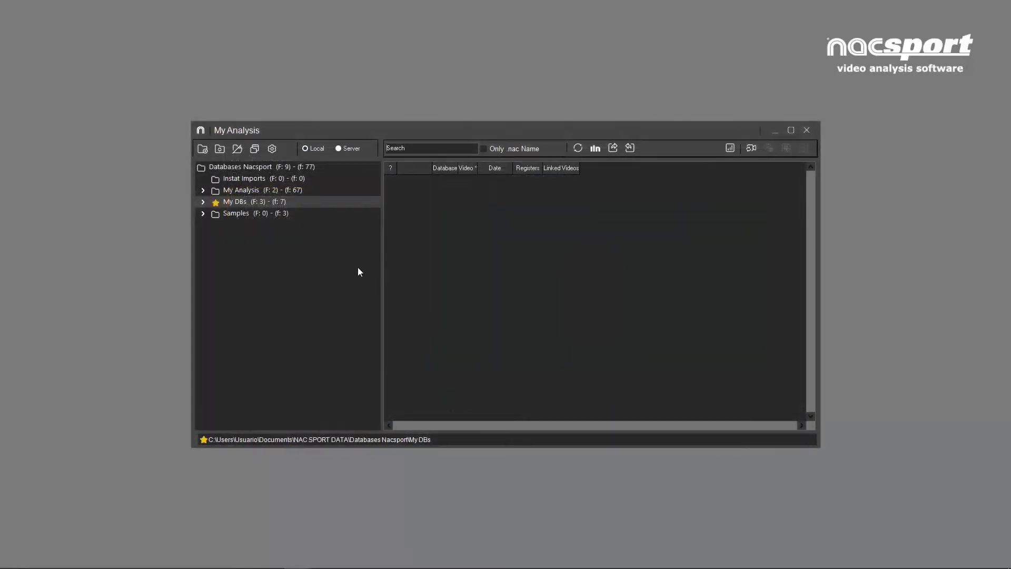
- Open Season 2021-22 under My DBs, search 'w4', and select W4_vs_Aberdare.nac
double_click(303, 206)
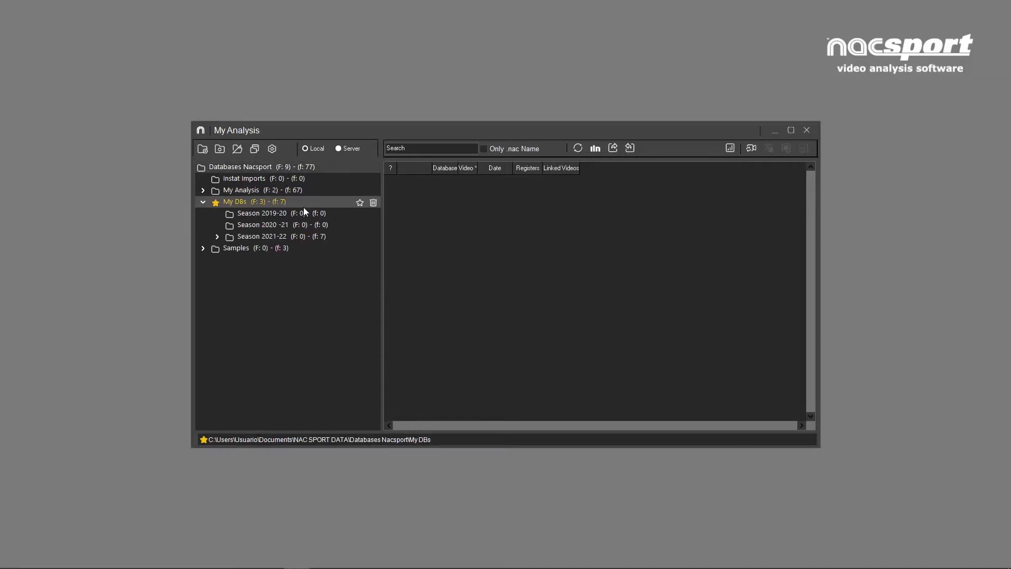
double_click(297, 236)
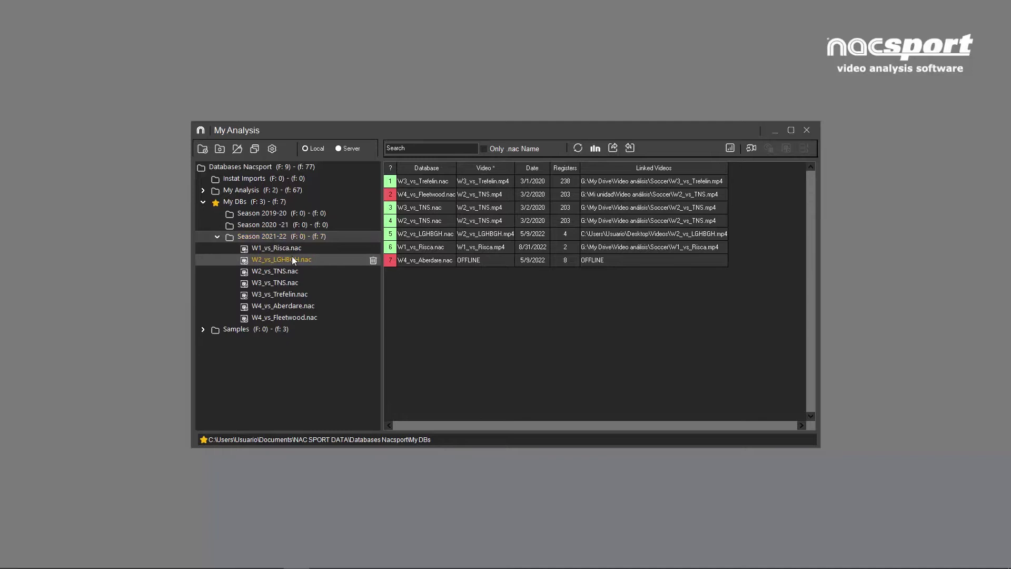
click(425, 148)
text(w4)
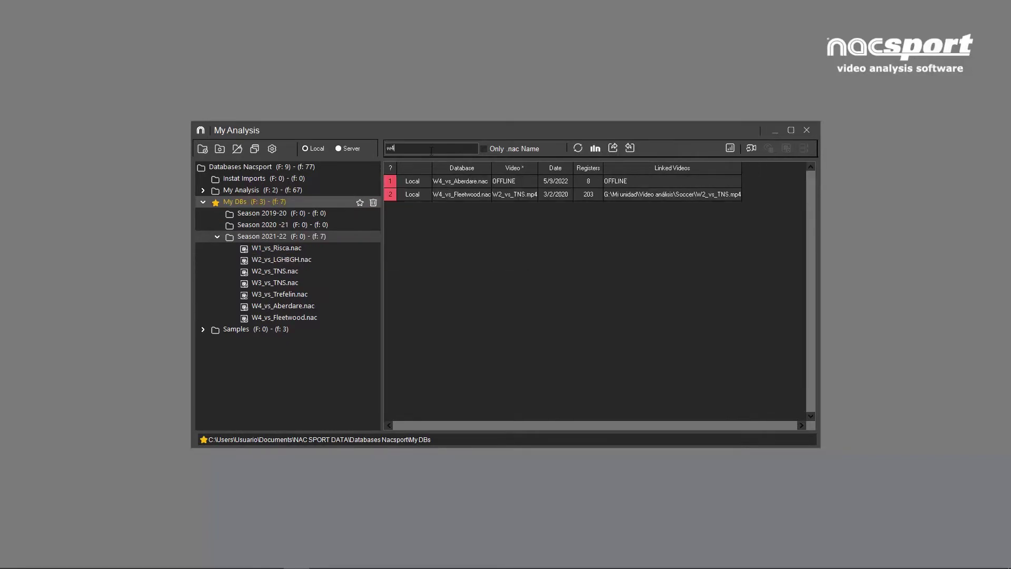
click(475, 179)
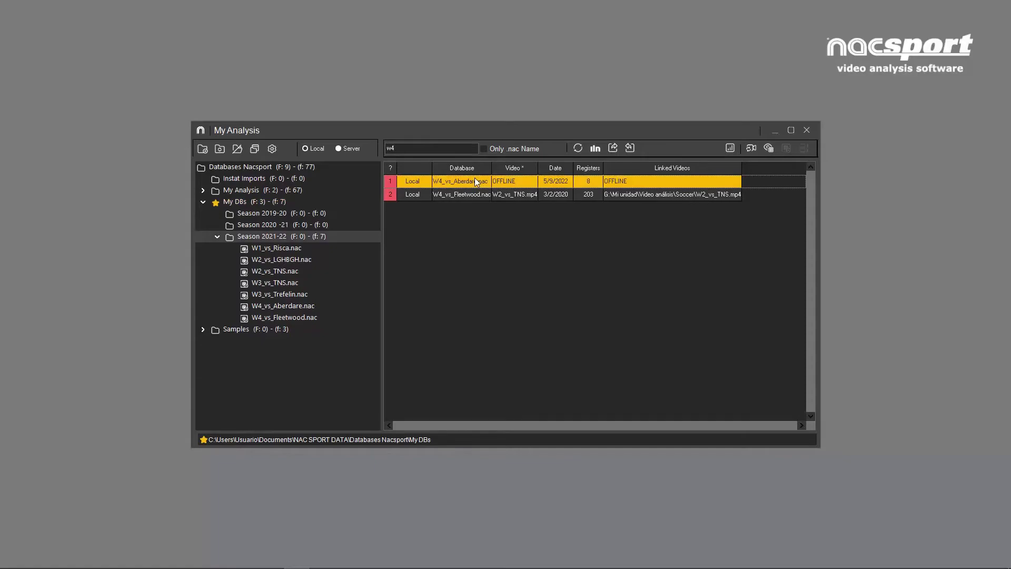